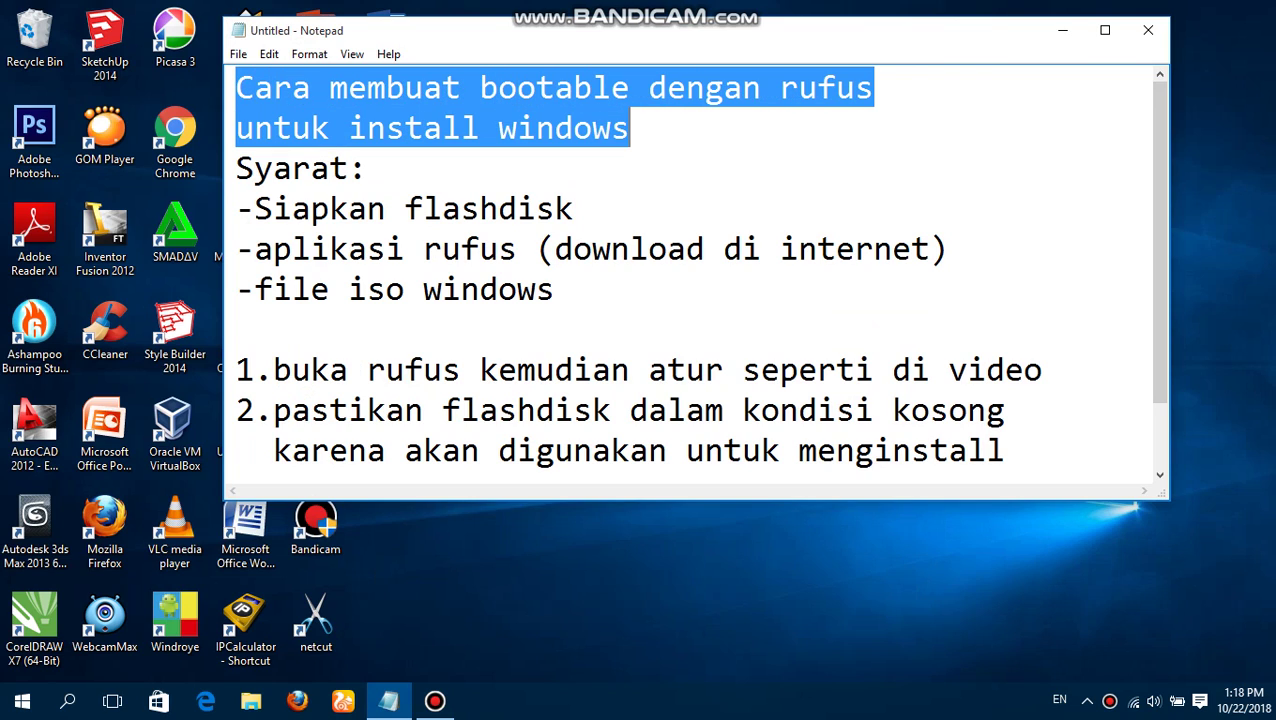
Highlight the "Siapkan flashdisk" requirement in the Notepad notes and check the available drives in File Explorer.
left_click(367, 168)
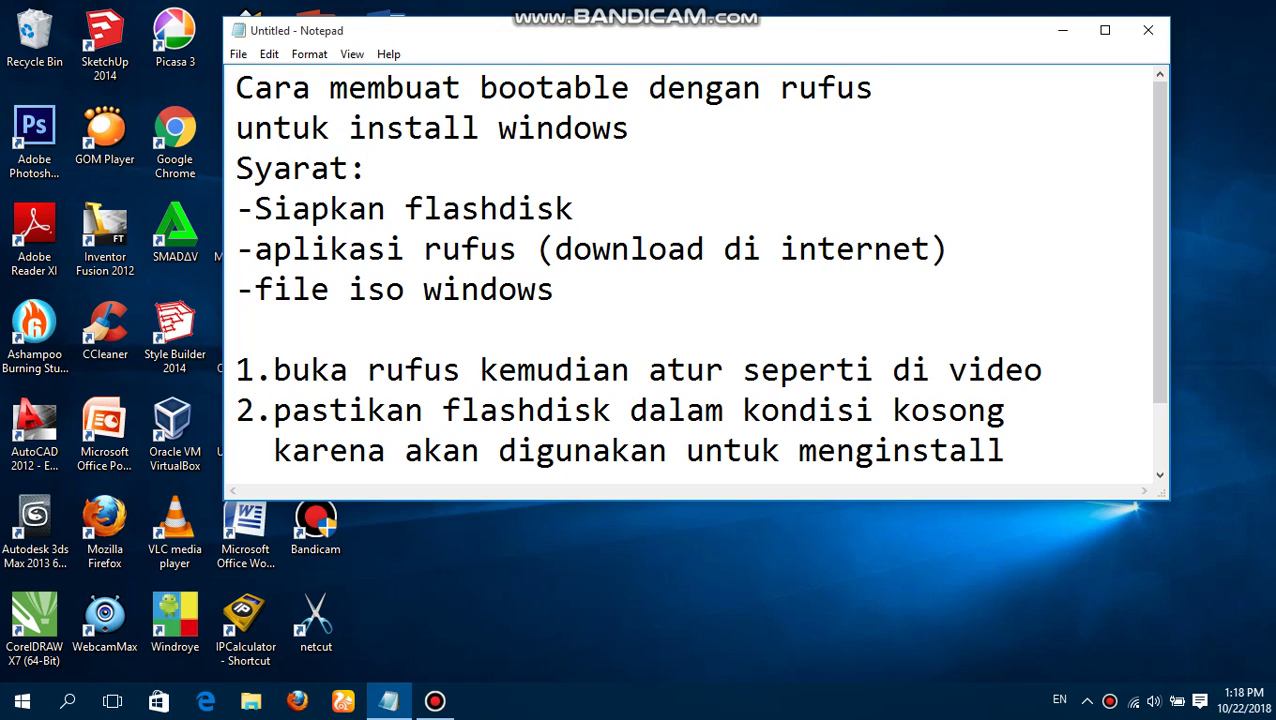
left_click_drag(254, 208, 594, 208)
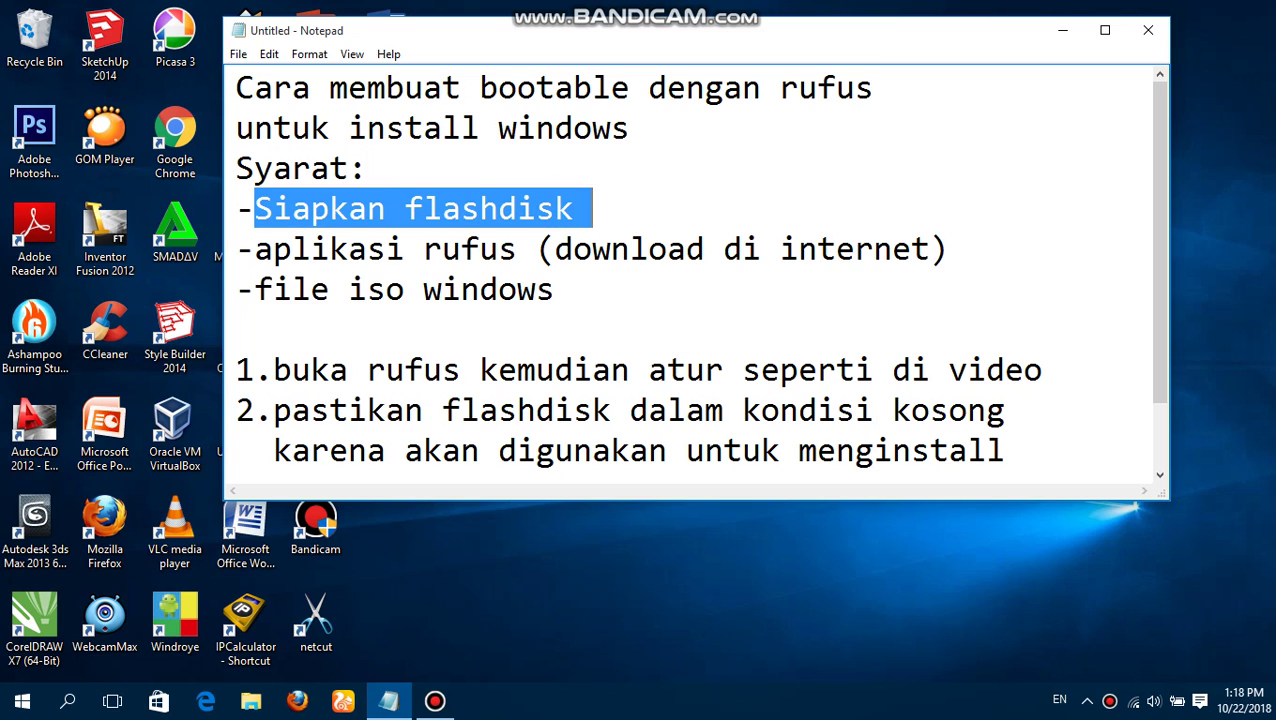
left_click(592, 208)
left_click(250, 700)
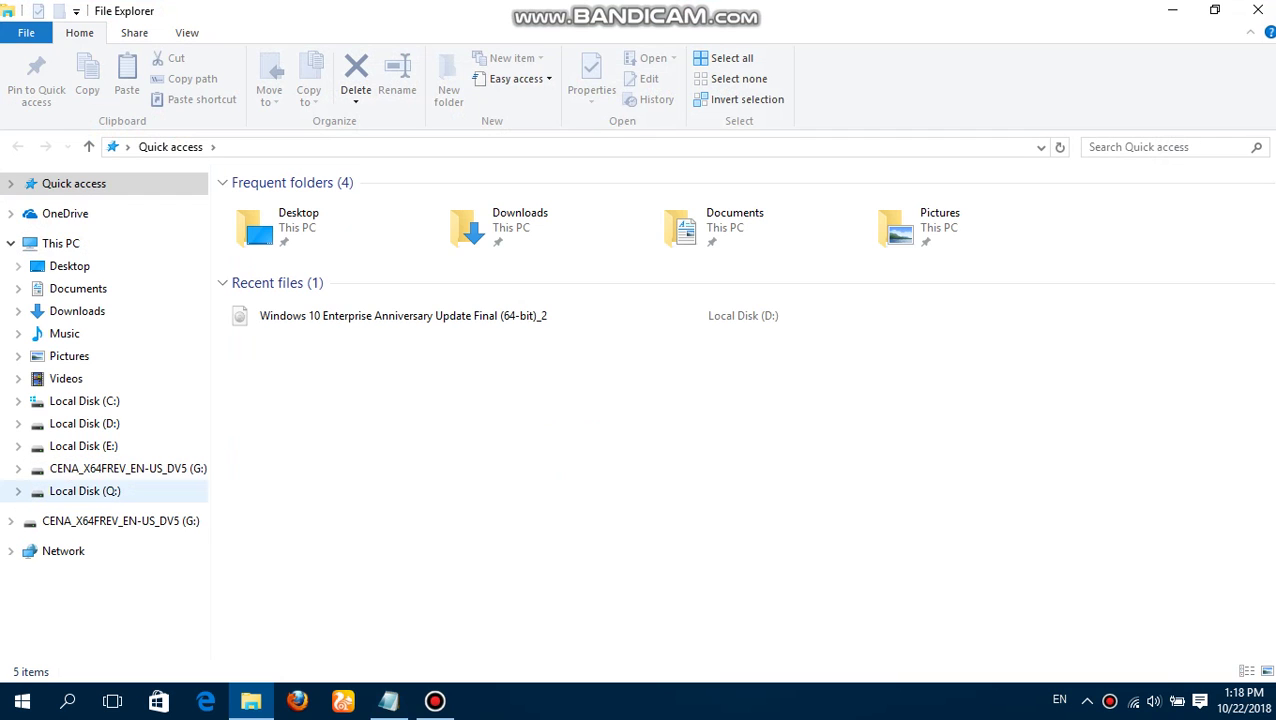
left_click(389, 700)
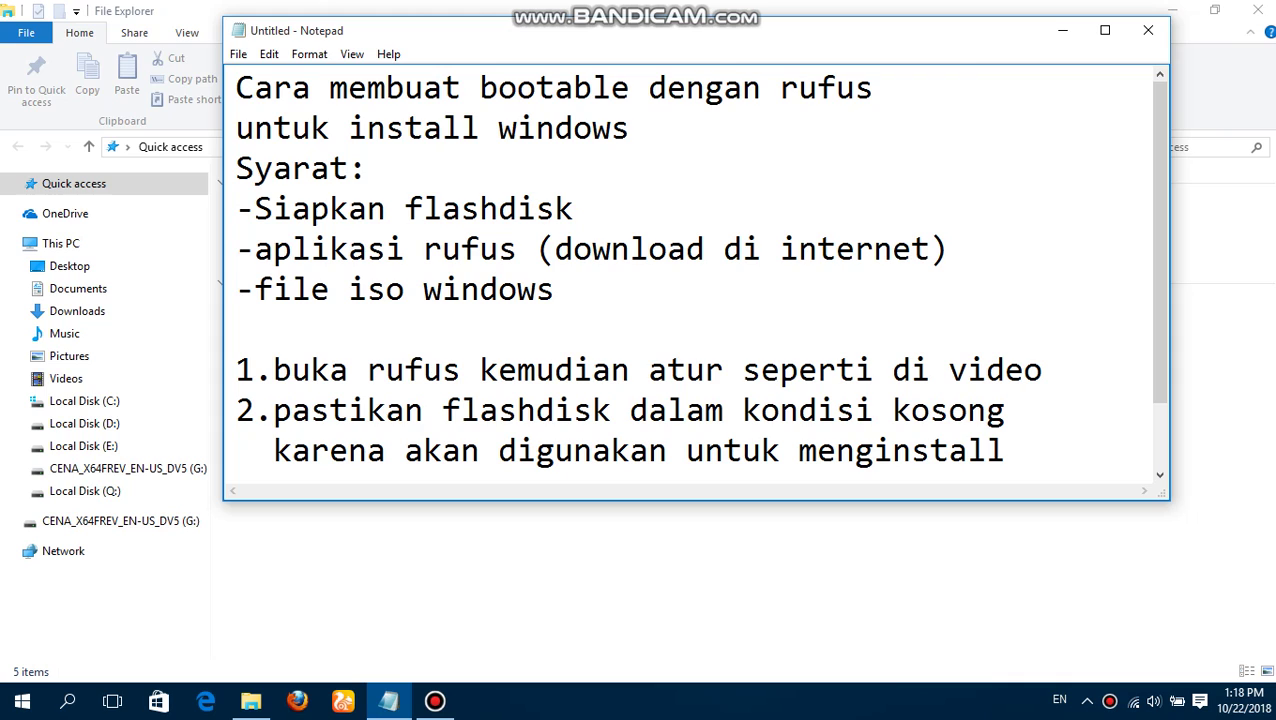
Highlight the Rufus application requirement in the notes and locate rufus-3.1 in the Programs folder of Downloads.
left_click_drag(254, 249, 948, 249)
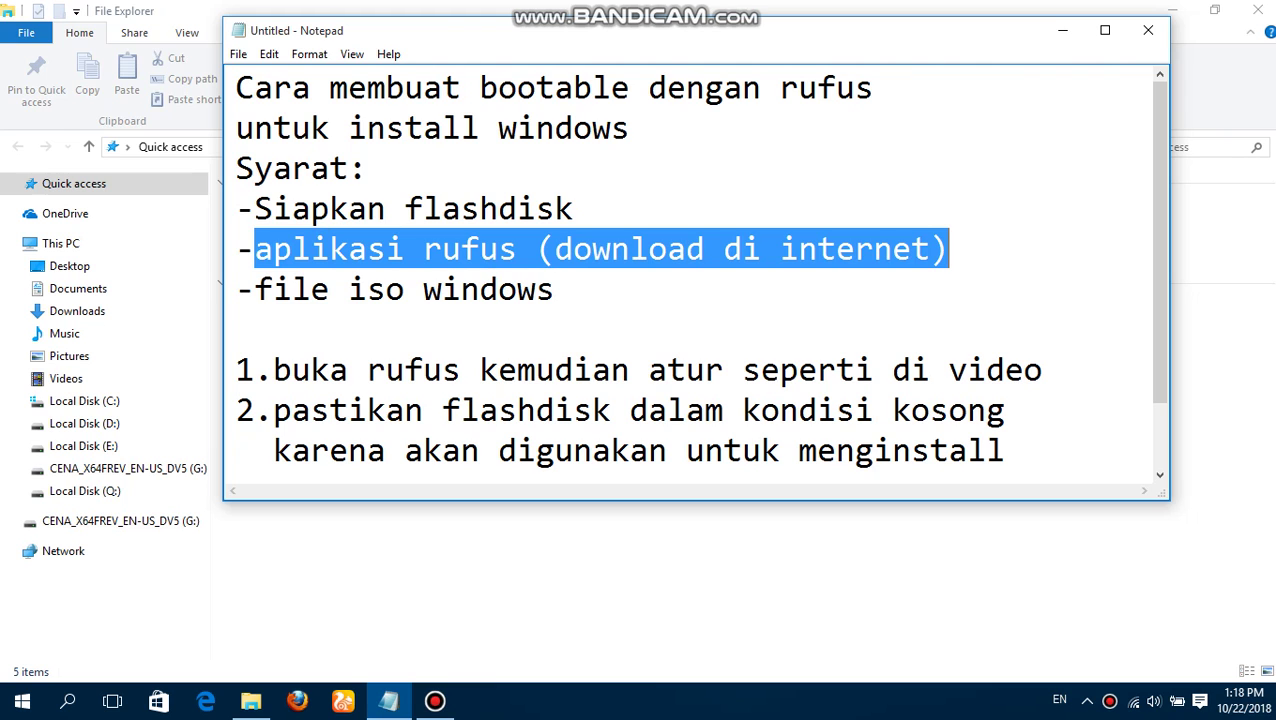
left_click(251, 700)
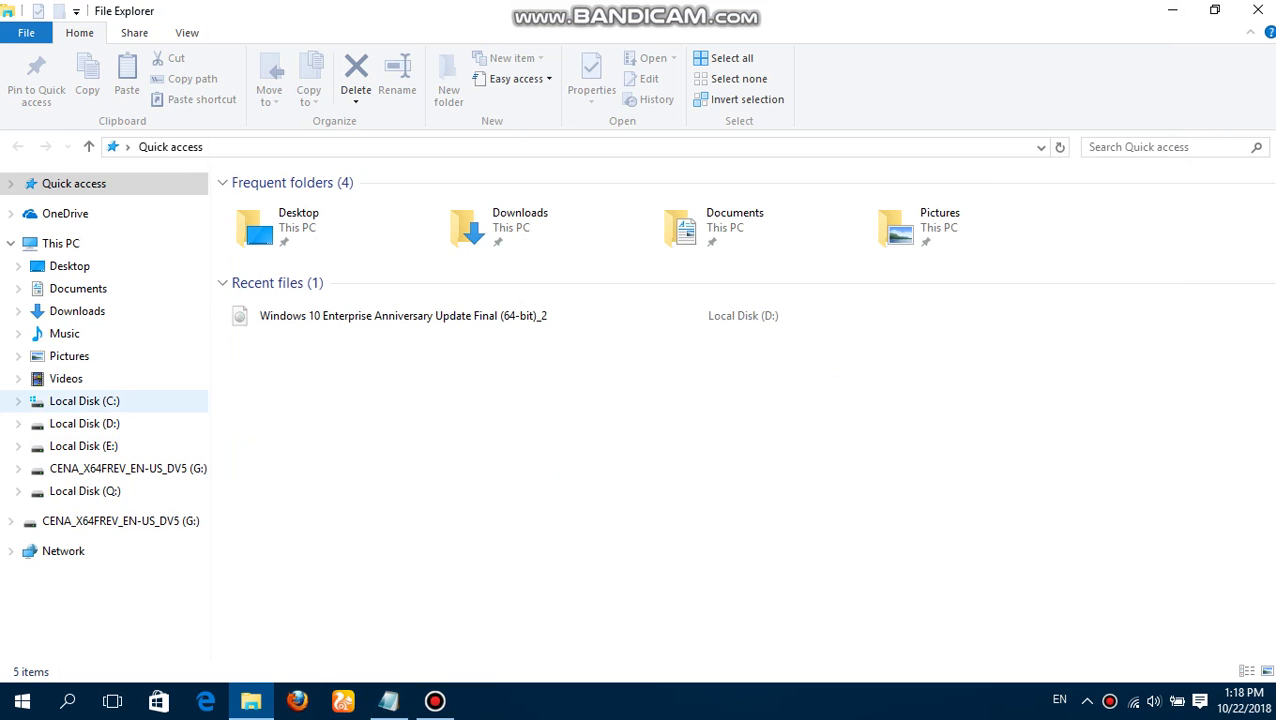
left_click(77, 311)
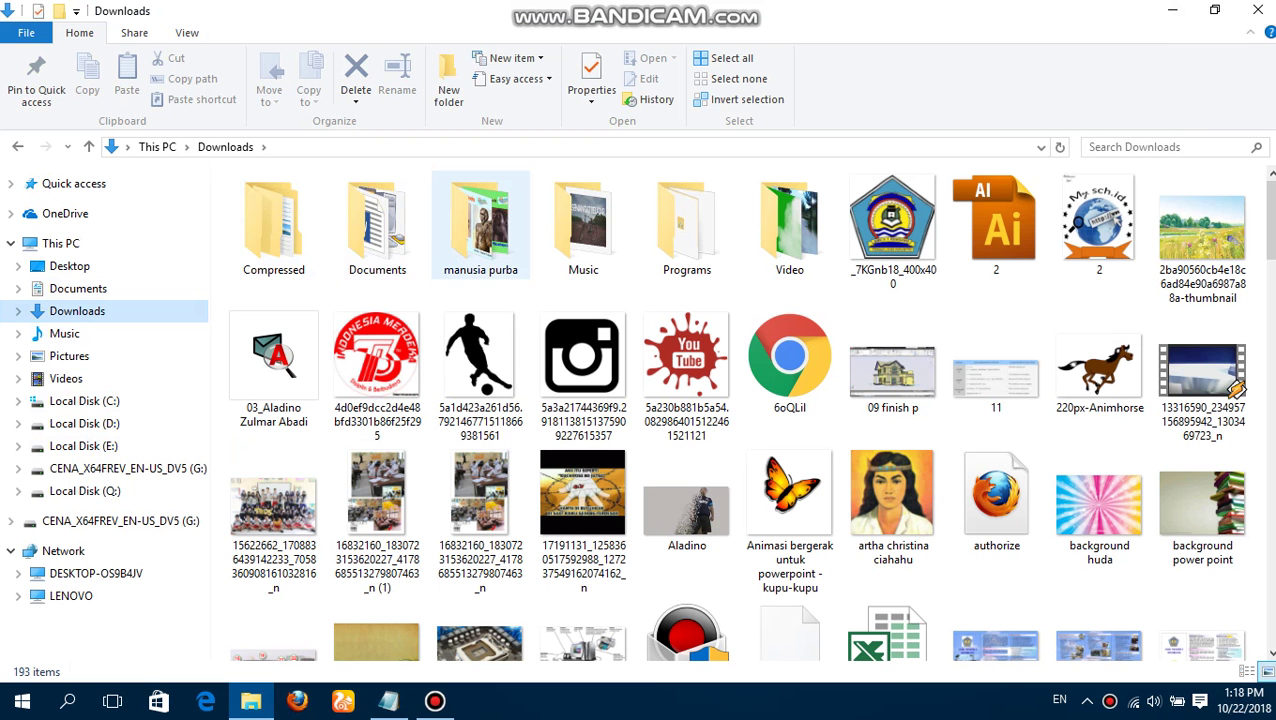
double_click(687, 225)
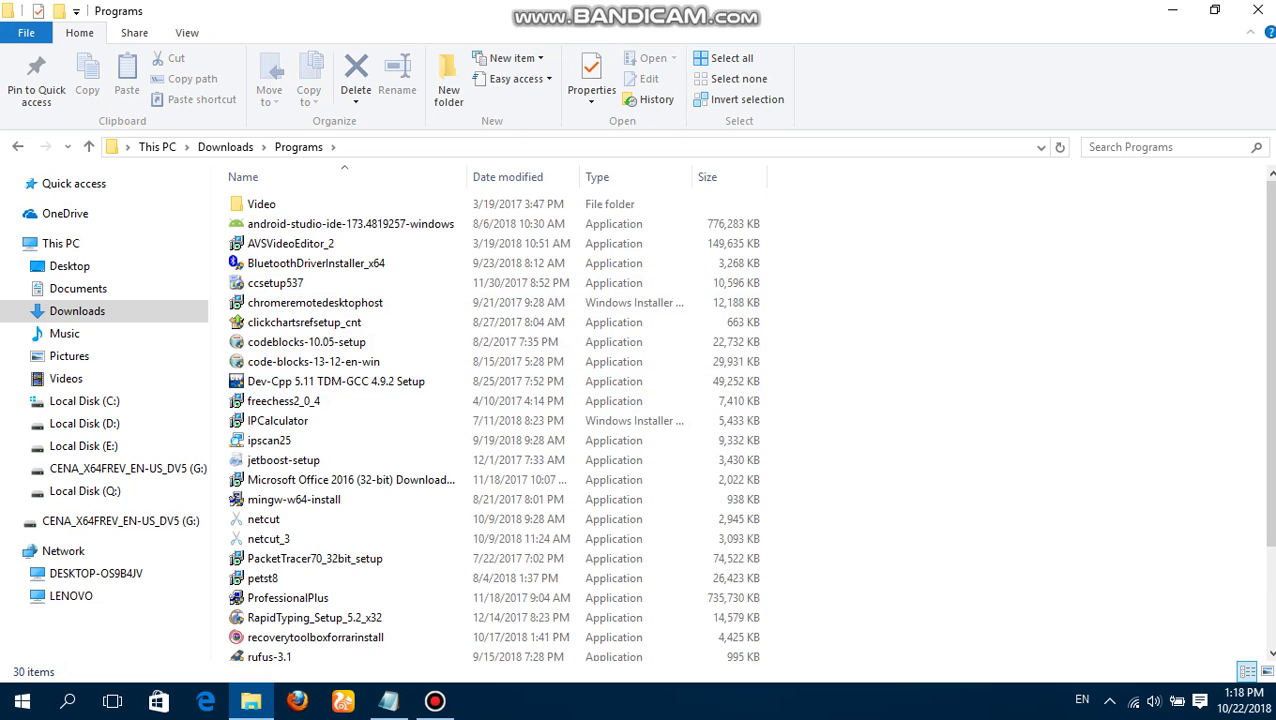
scroll(400, 529, "down", 2)
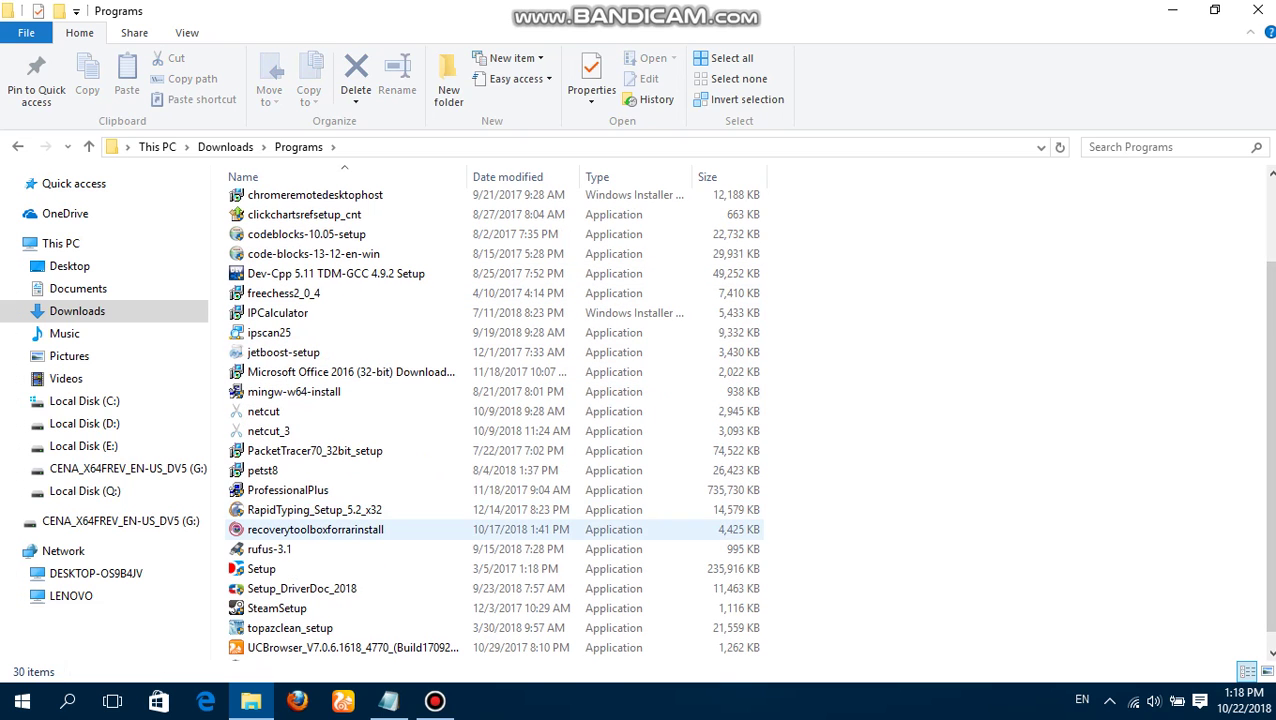
left_click(269, 549)
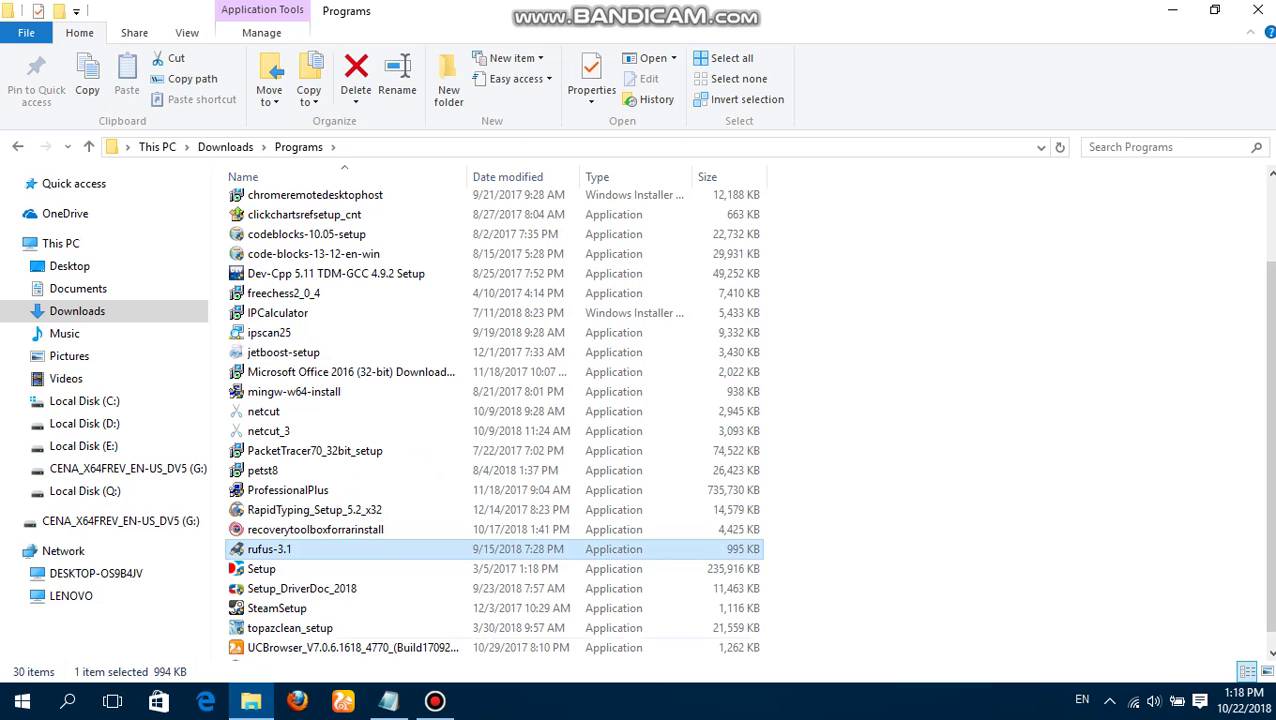
Locate the Windows 10 Enterprise Anniversary Update disc image on Local Disk (D:).
left_click(388, 700)
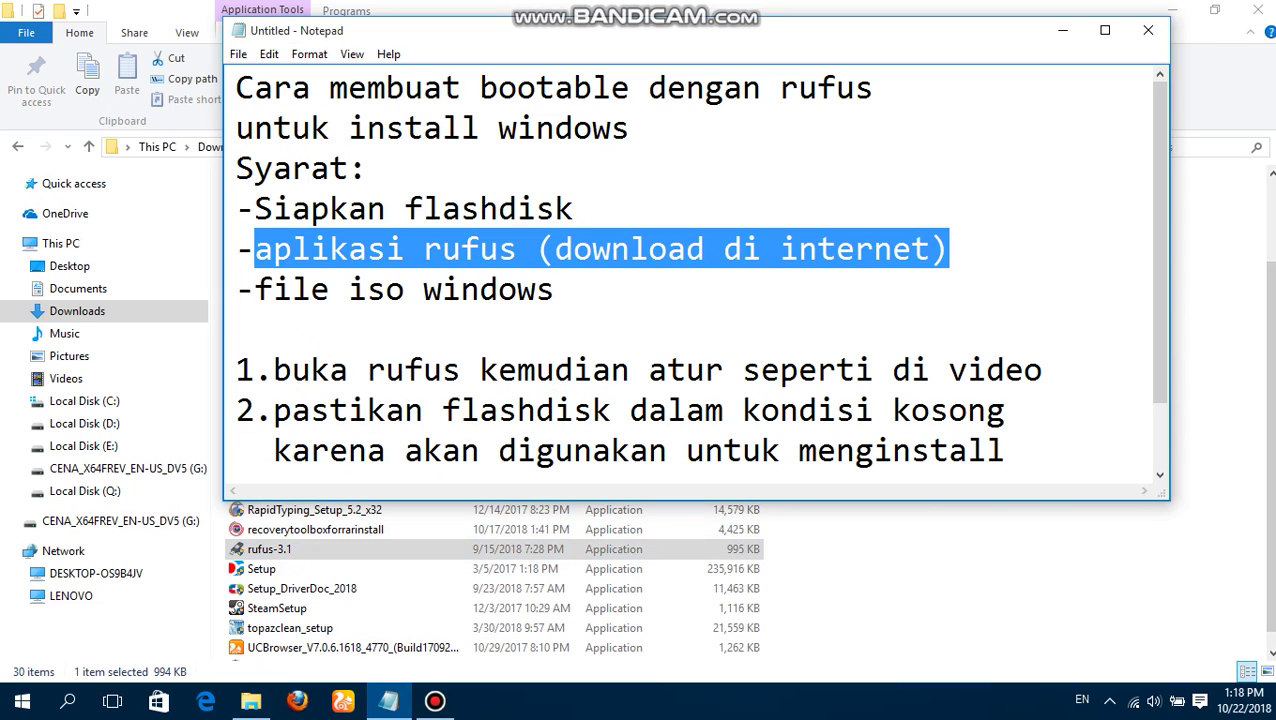
left_click(1062, 30)
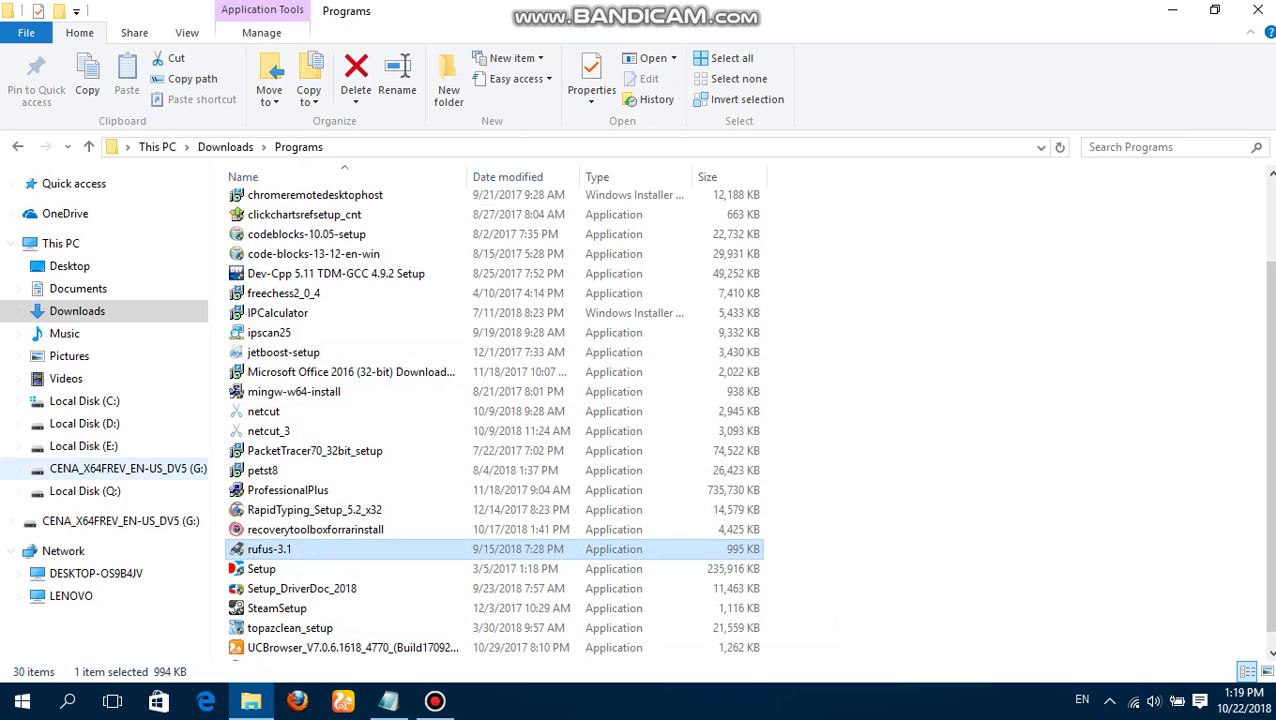
left_click(84, 423)
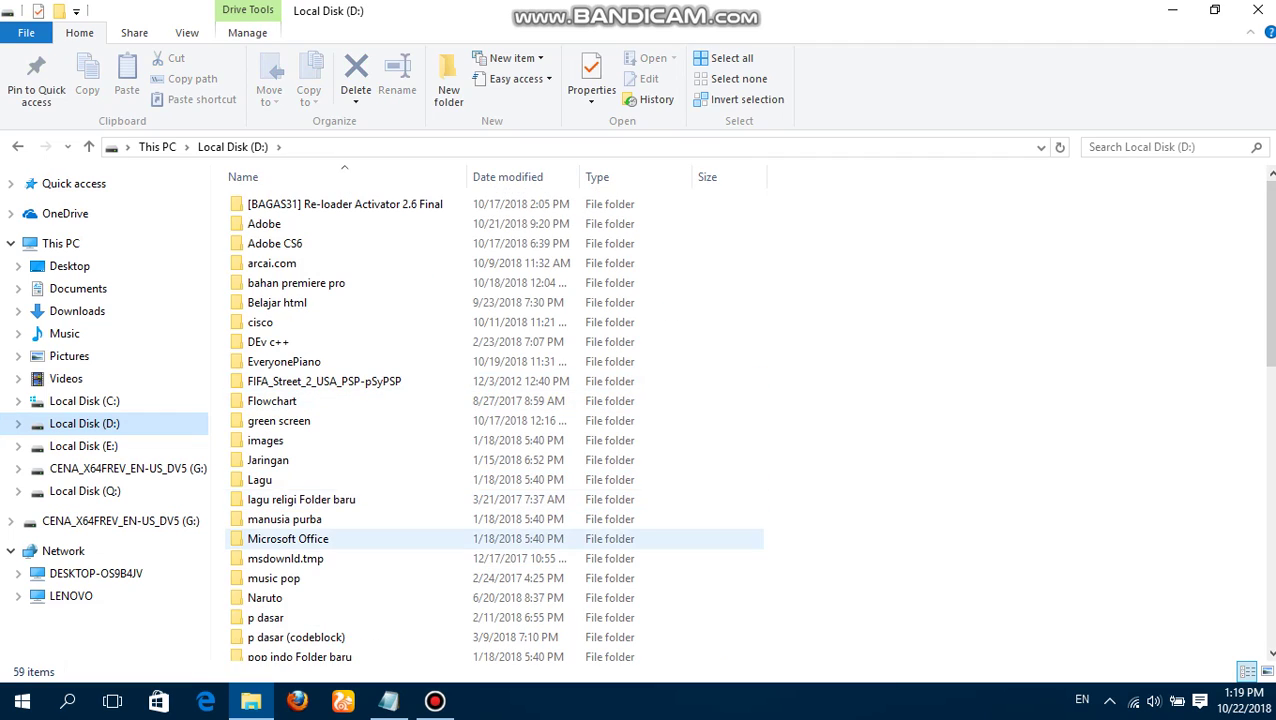
scroll(640, 420, "down", 9)
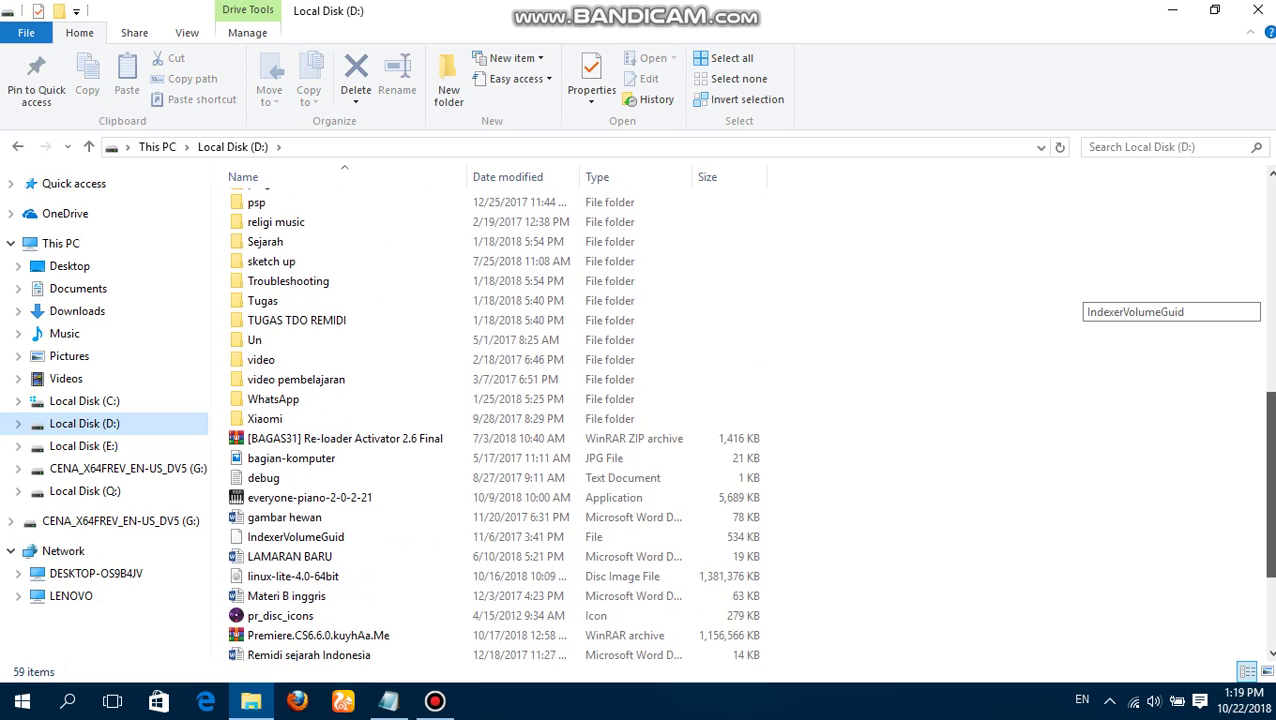
scroll(640, 420, "down", 3)
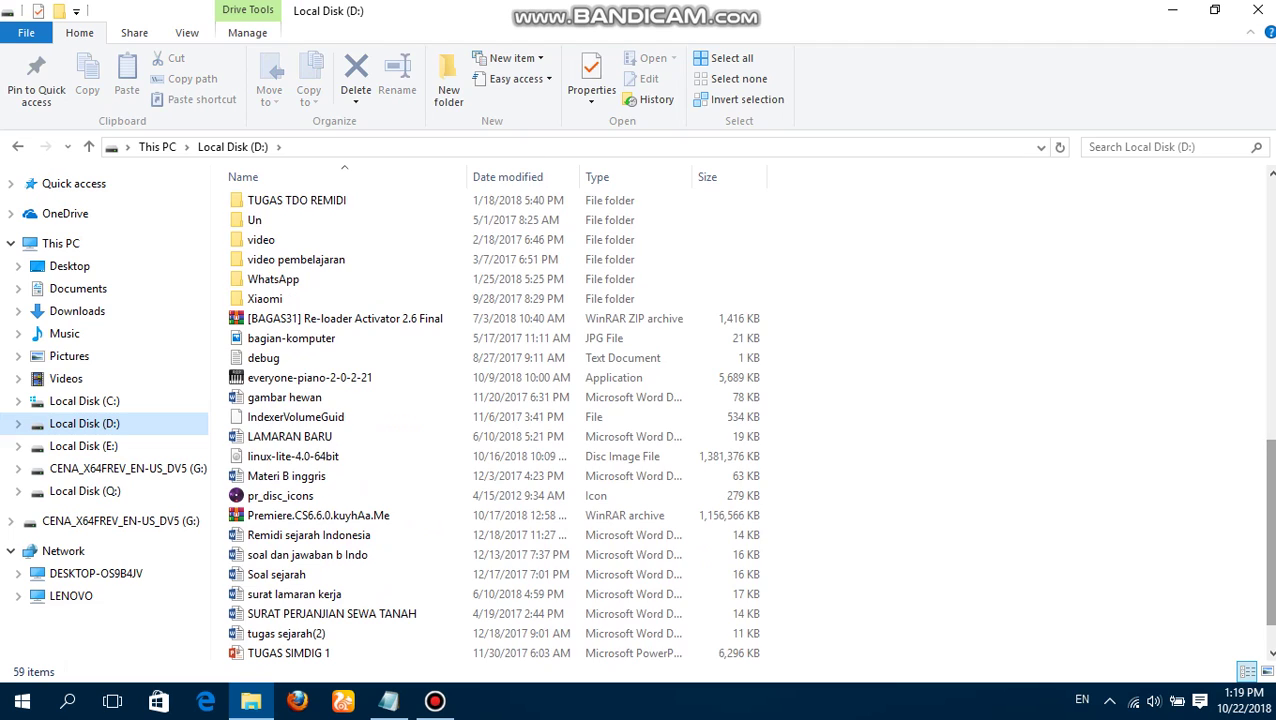
left_click(350, 650)
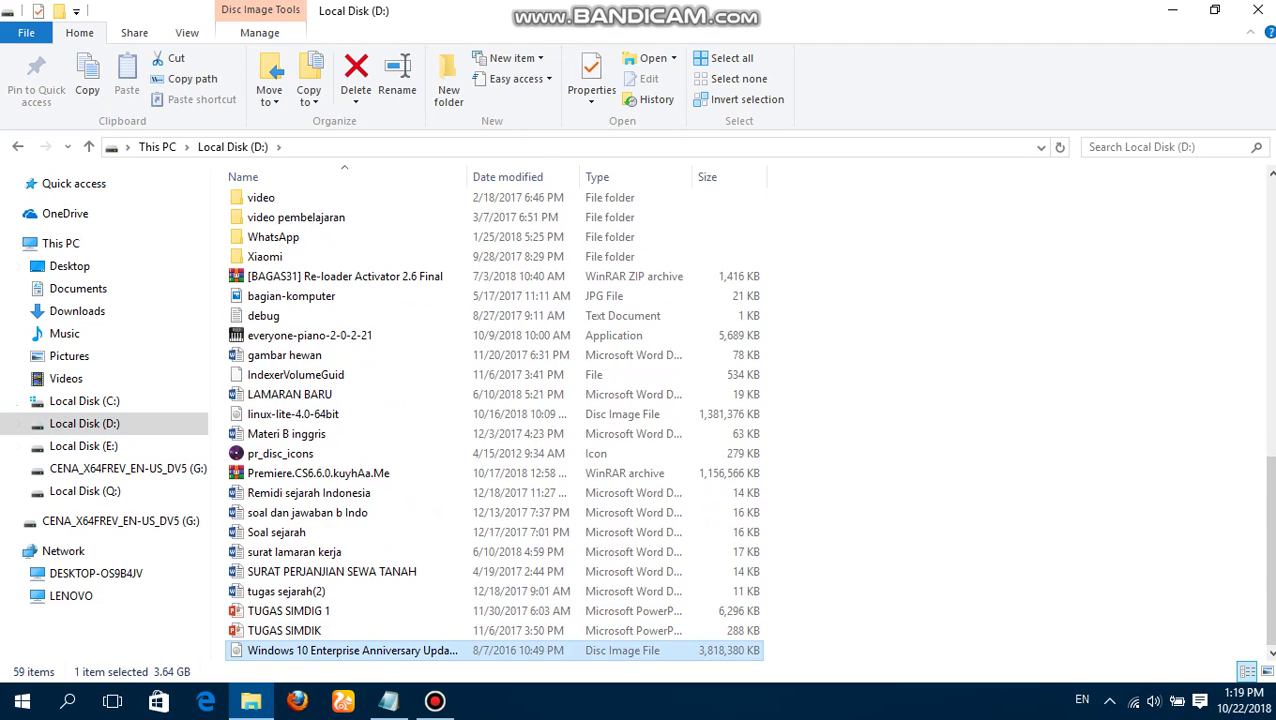
Return to the Notepad notes and highlight instruction 1, "buka rufus kemudian atur seperti di video".
left_click(388, 700)
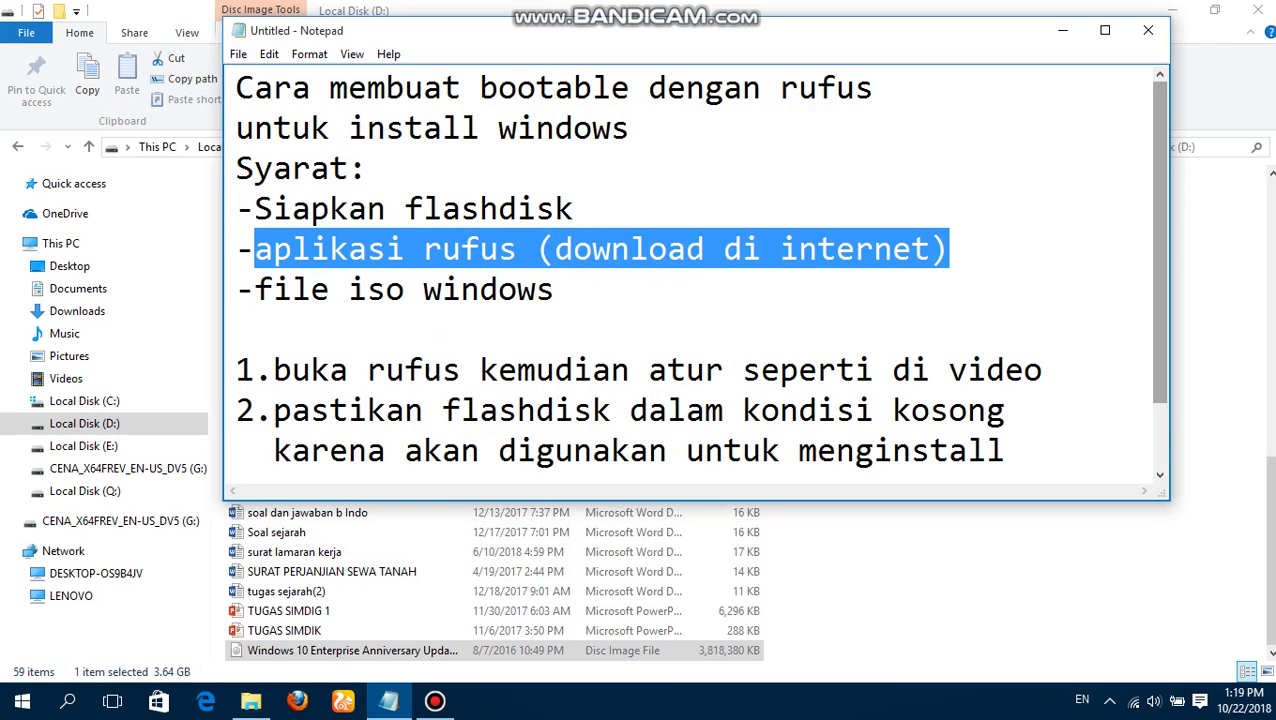
scroll(690, 280, "down", 1)
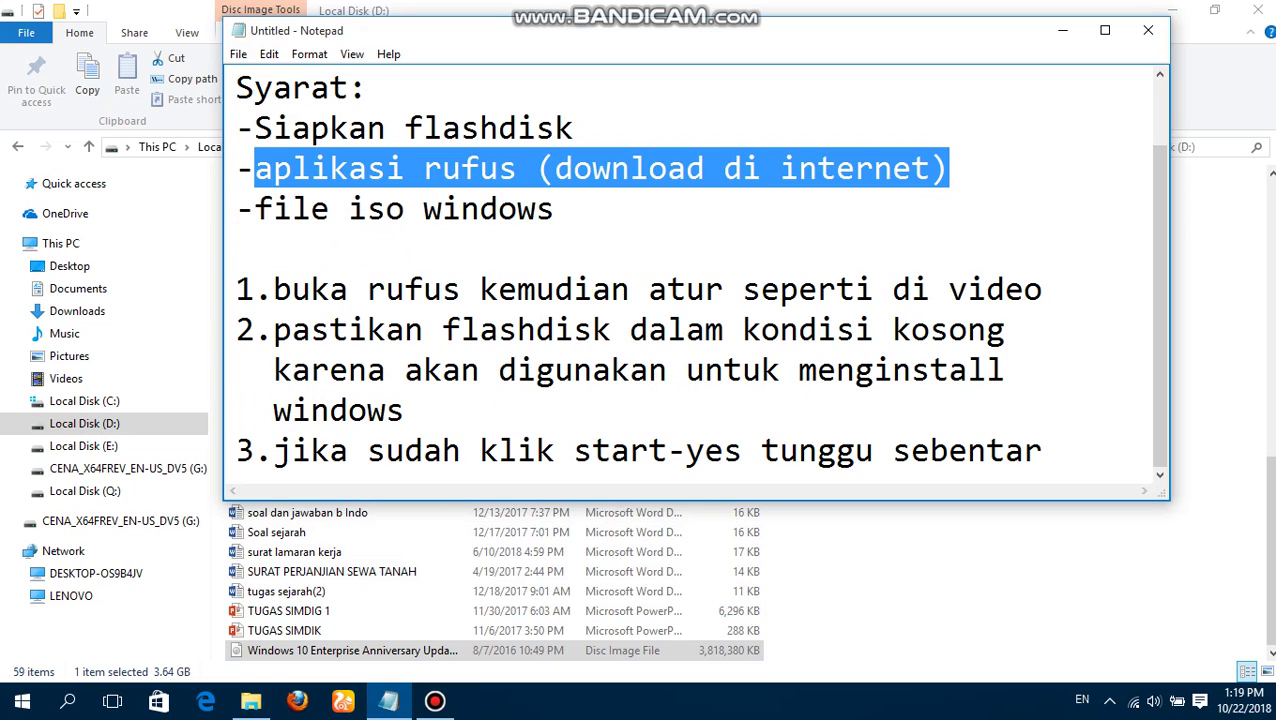
left_click_drag(273, 289, 1042, 289)
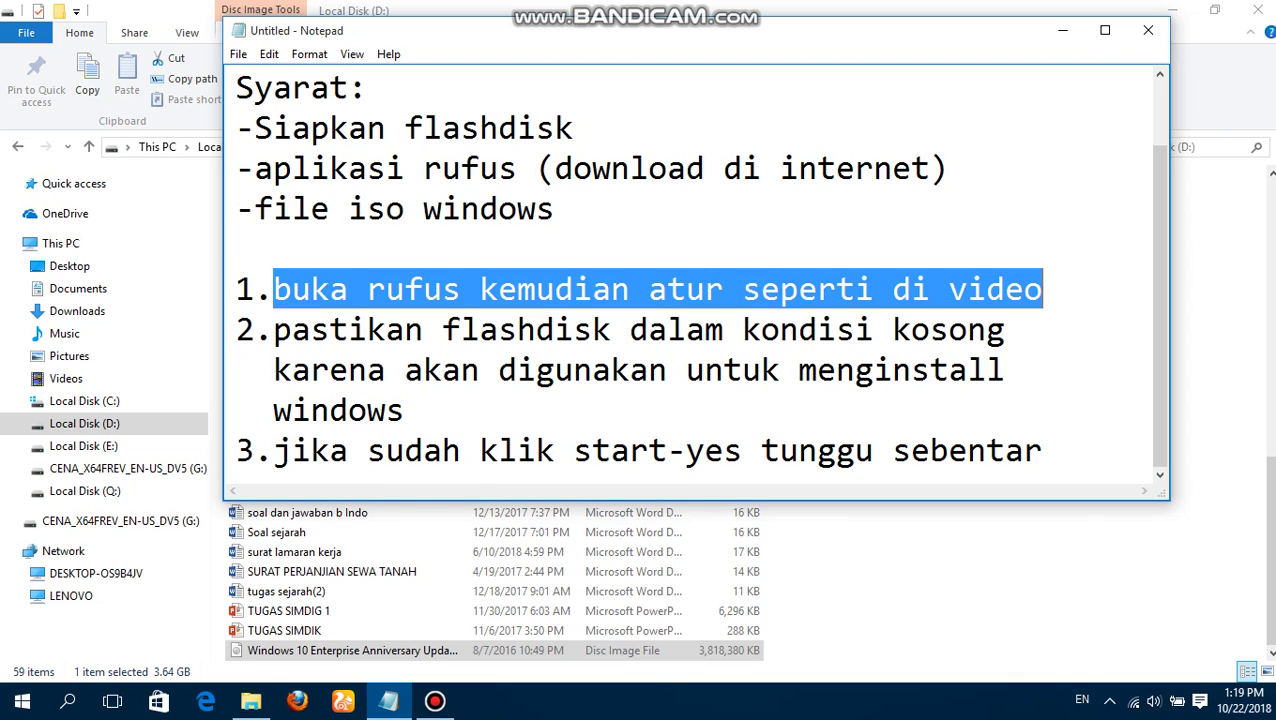
Launch rufus-3.1 from the Programs folder in Downloads.
left_click(900, 600)
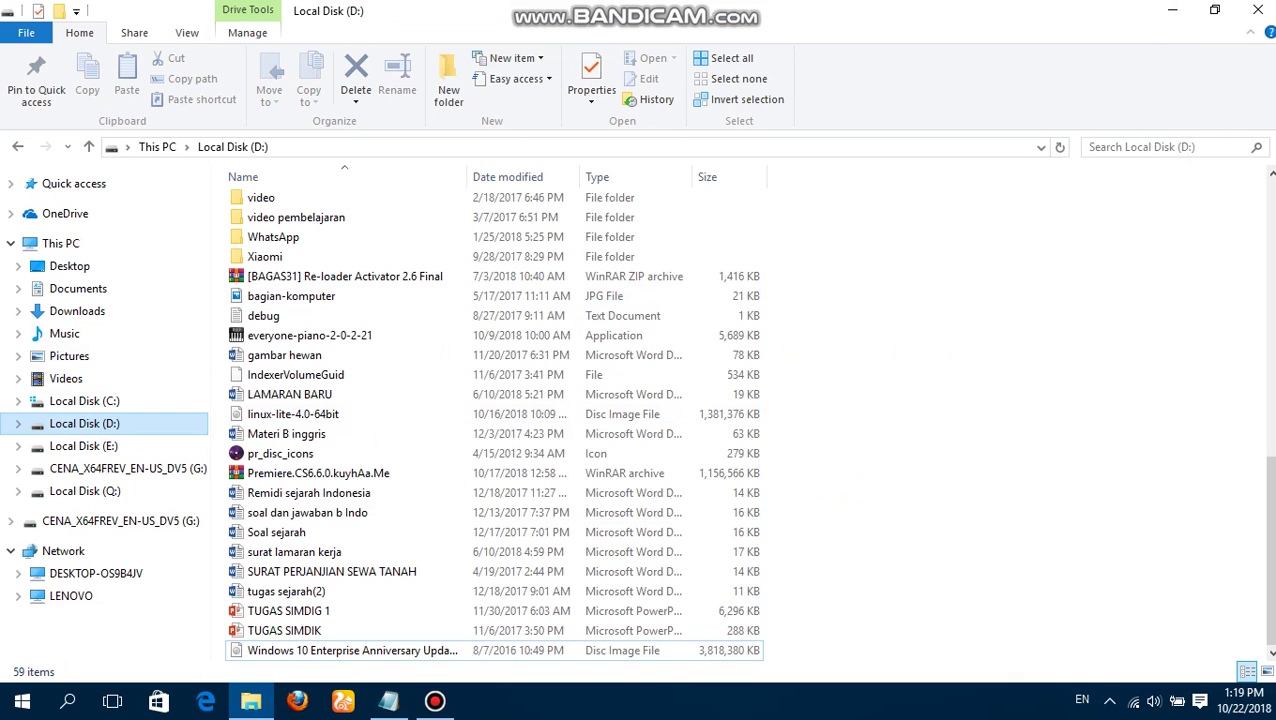
left_click(77, 311)
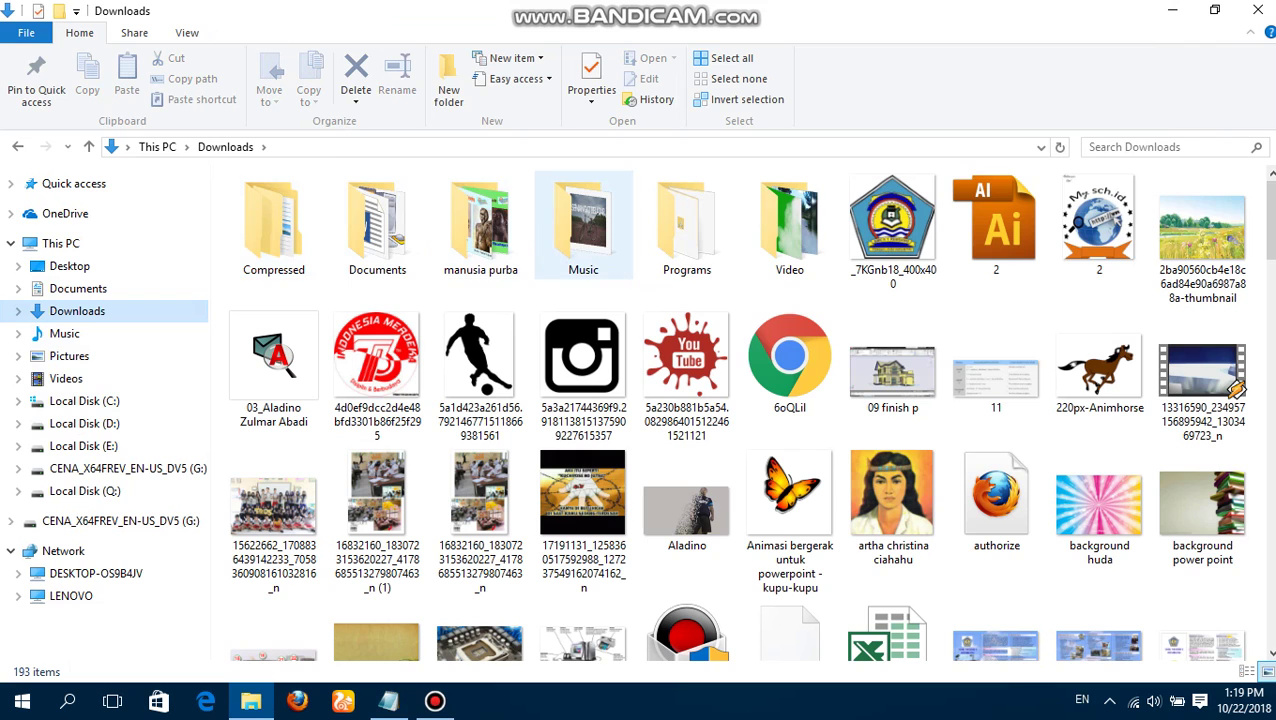
double_click(687, 222)
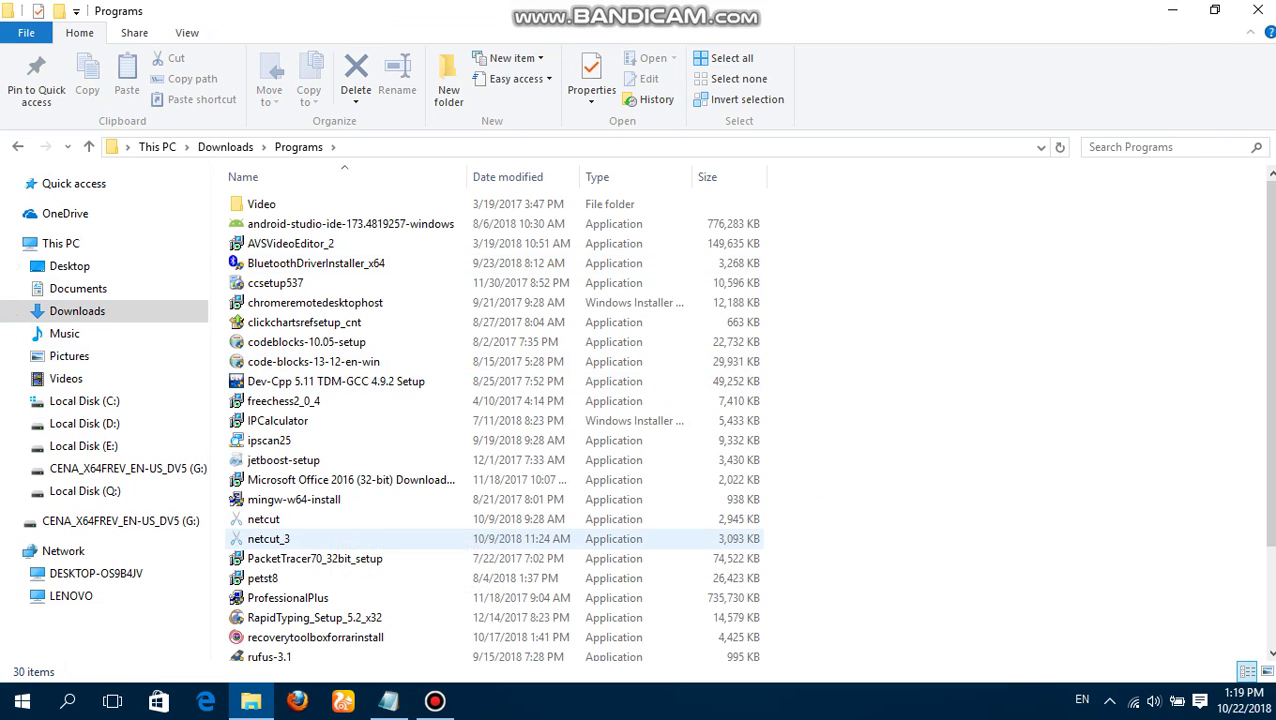
double_click(290, 656)
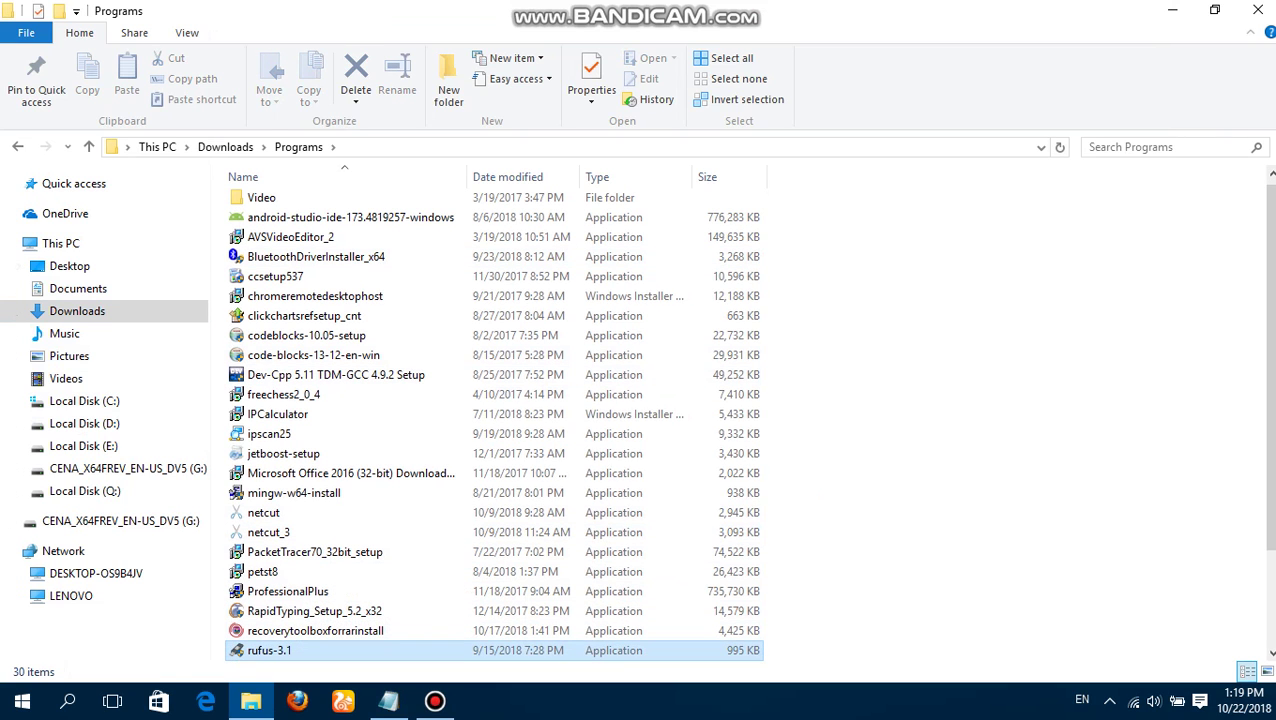
left_click(723, 451)
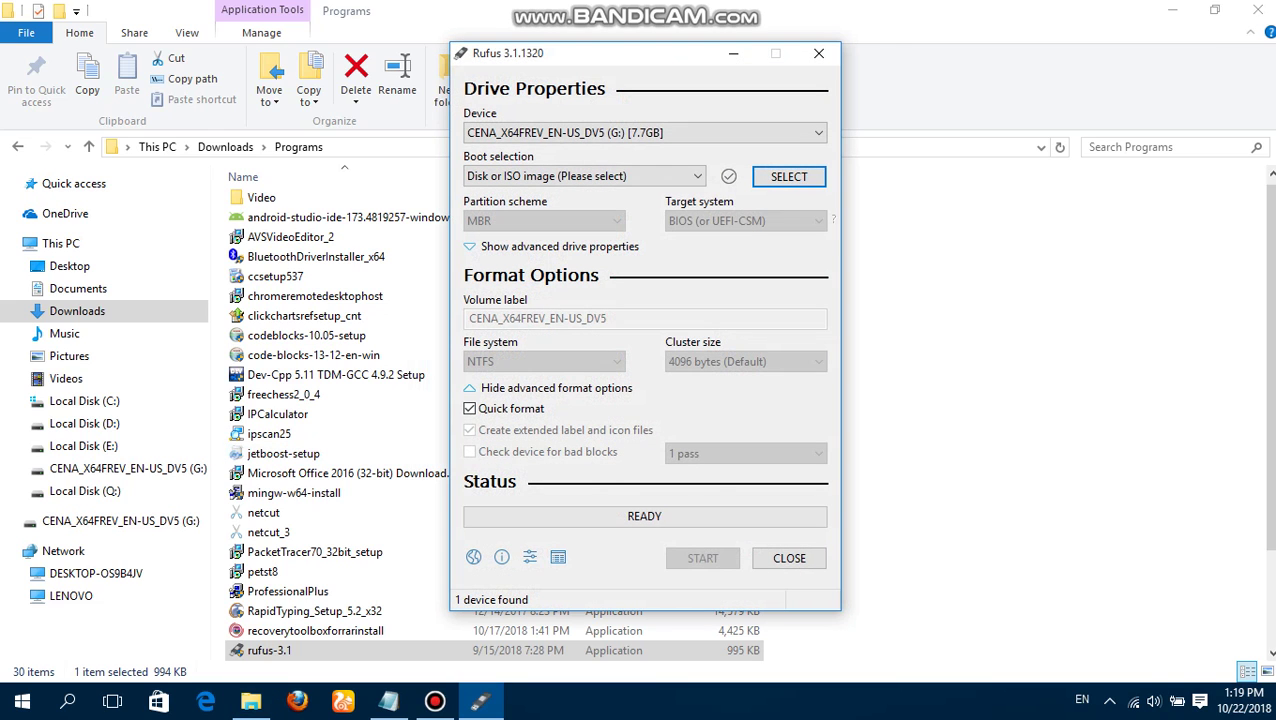
Load the Windows 10 Enterprise Anniversary Update ISO from Local Disk (D:) as the boot image.
left_click(789, 176)
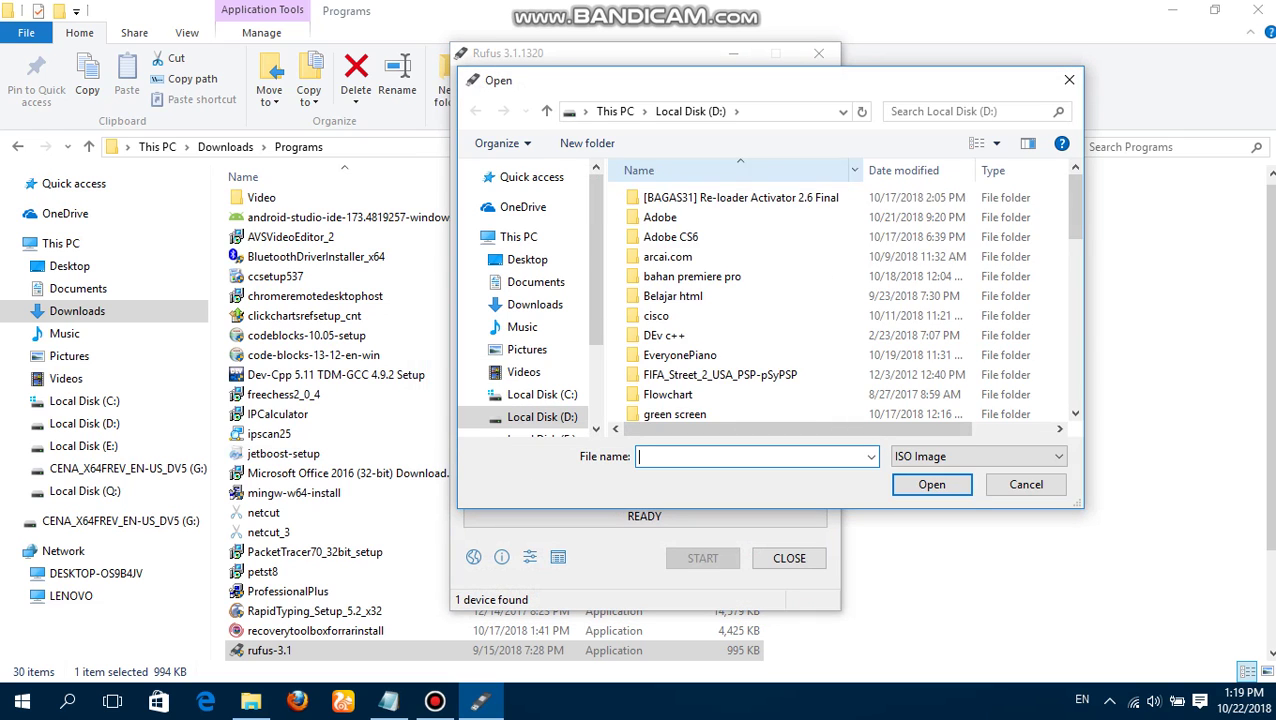
scroll(870, 236, "down", 10)
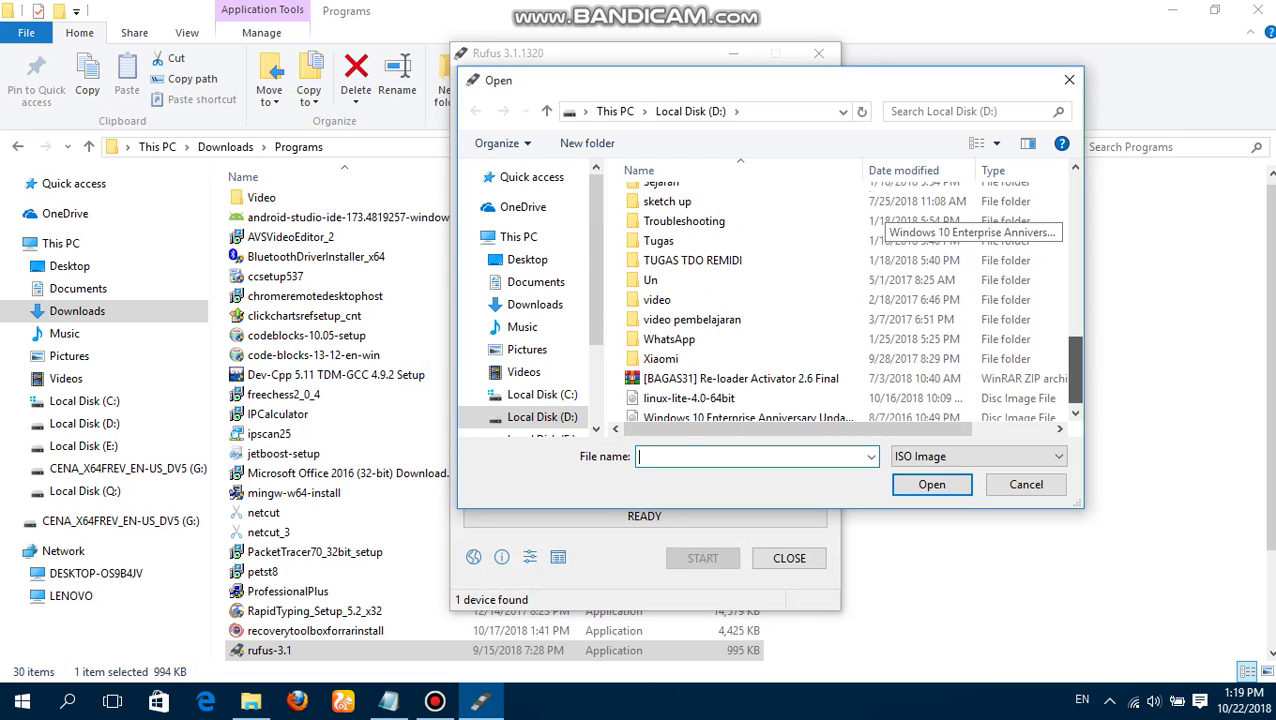
left_click(748, 410)
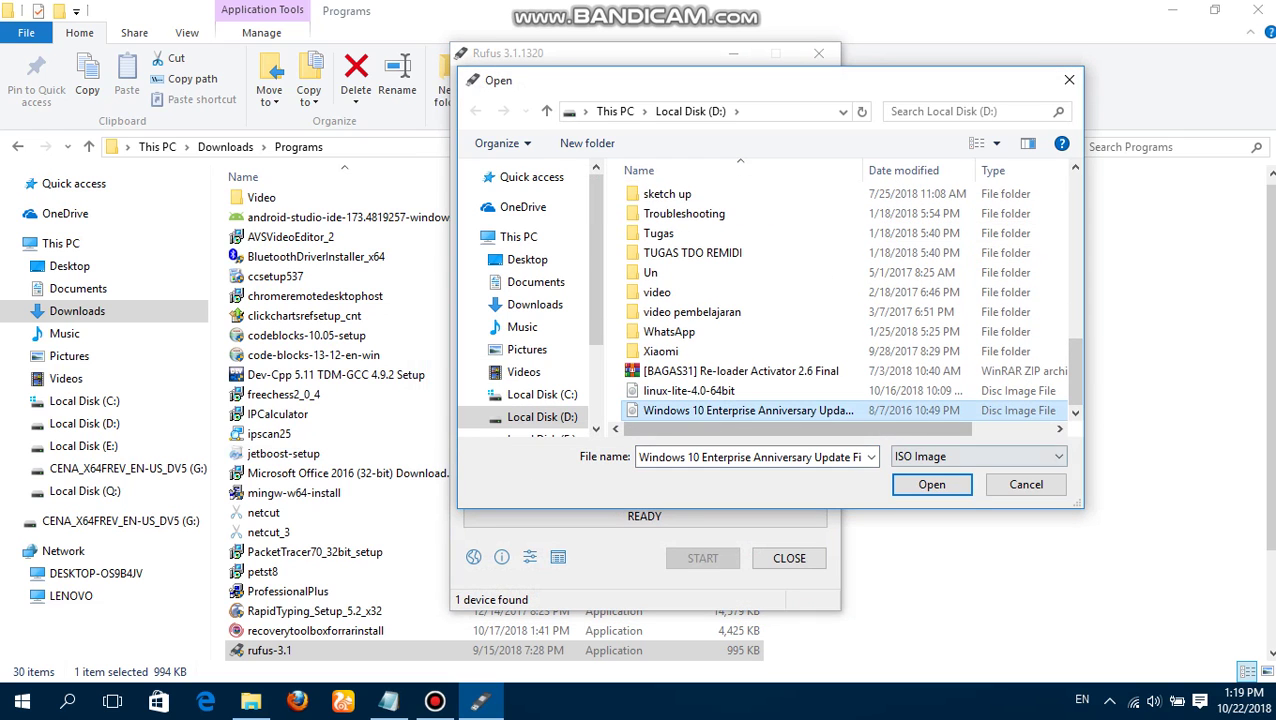
left_click(931, 484)
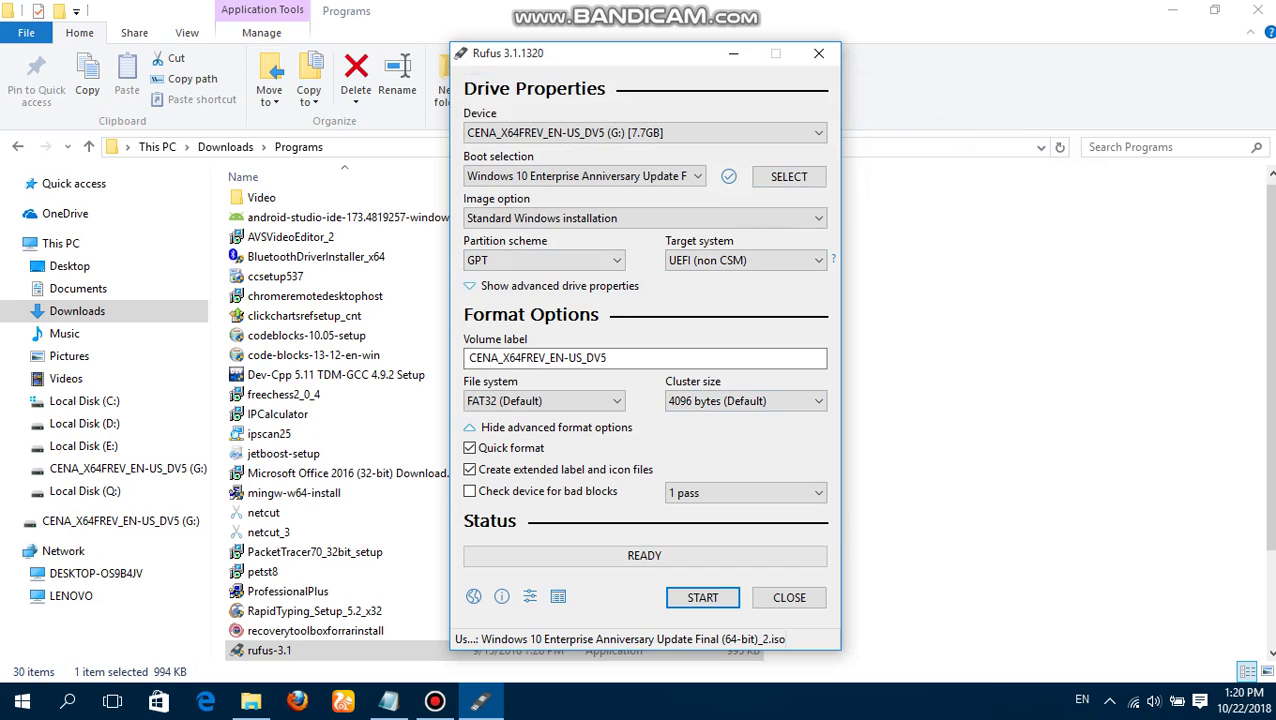
Set the partition scheme to MBR and the image option to Standard Windows installation.
left_click(545, 260)
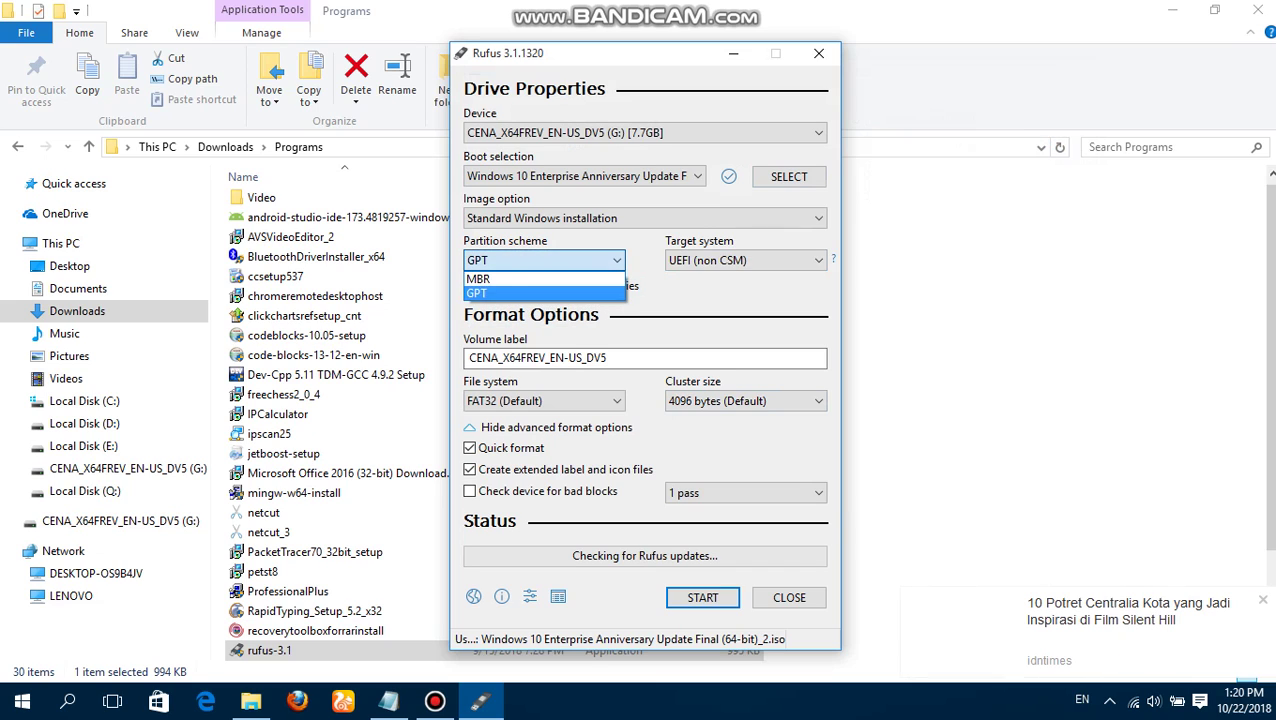
left_click(478, 279)
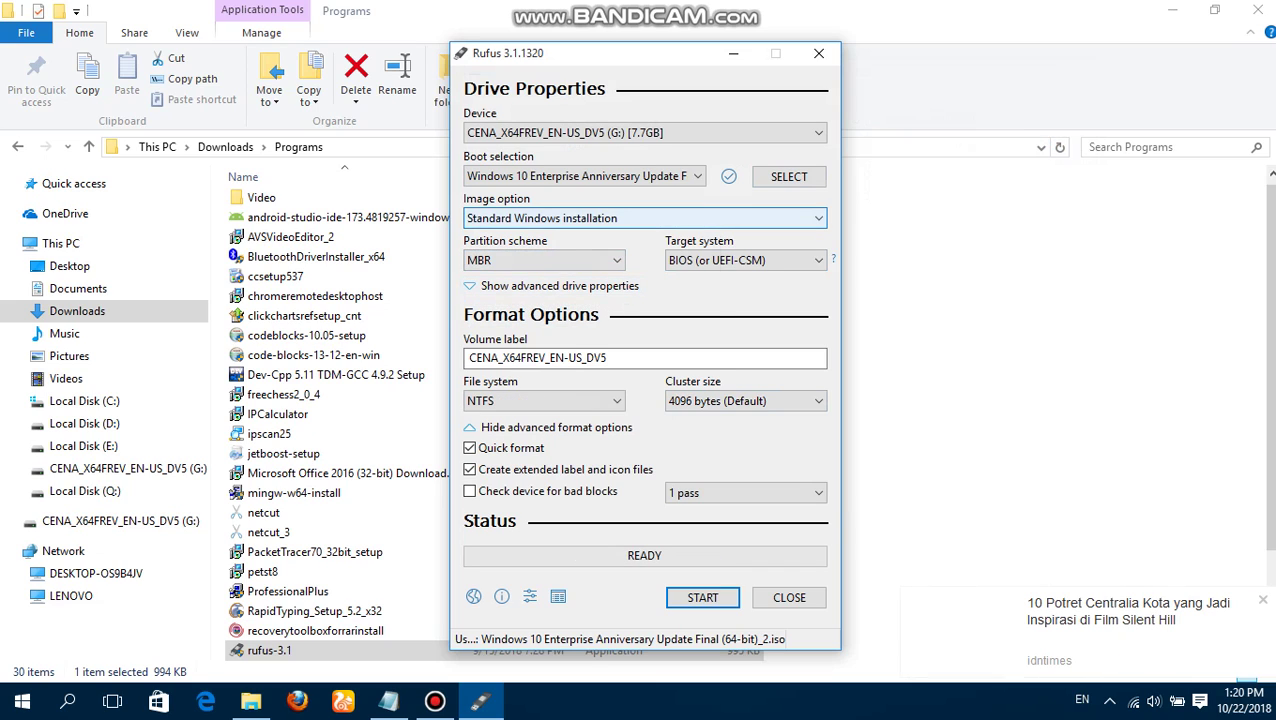
left_click(640, 218)
left_click(540, 236)
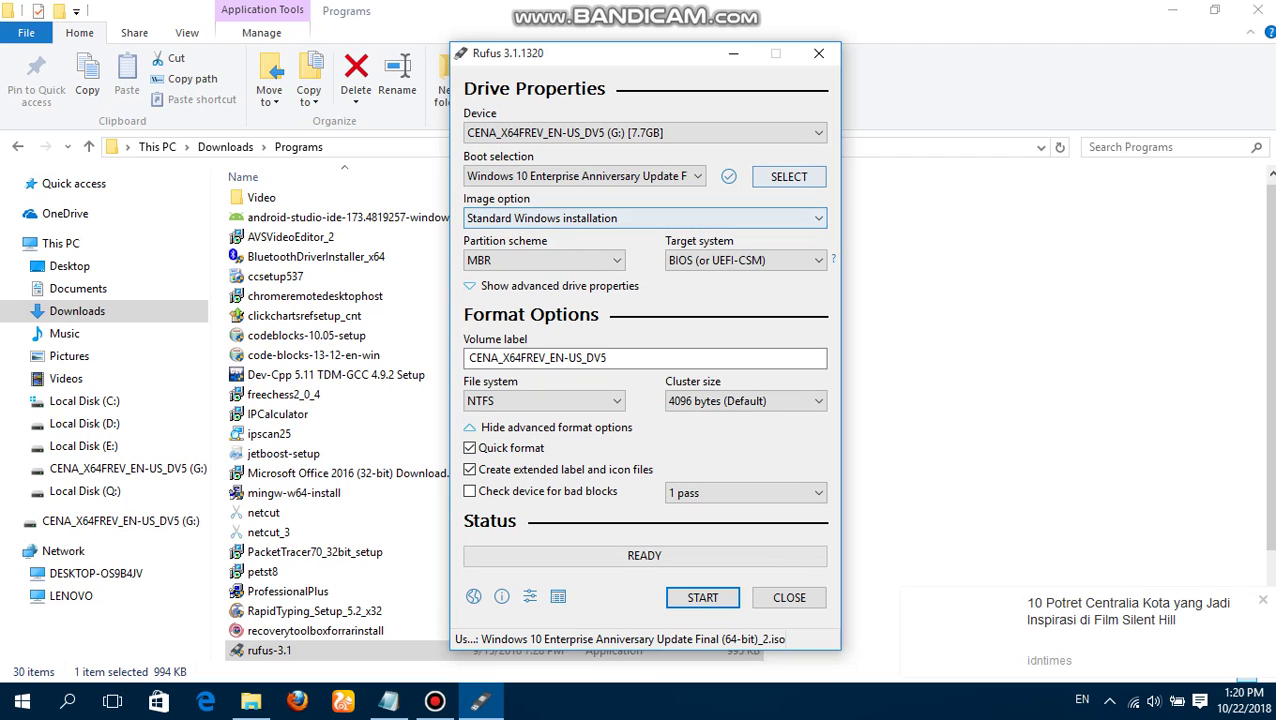
Review the advanced drive properties and the file system choices, keeping NTFS selected.
left_click(556, 286)
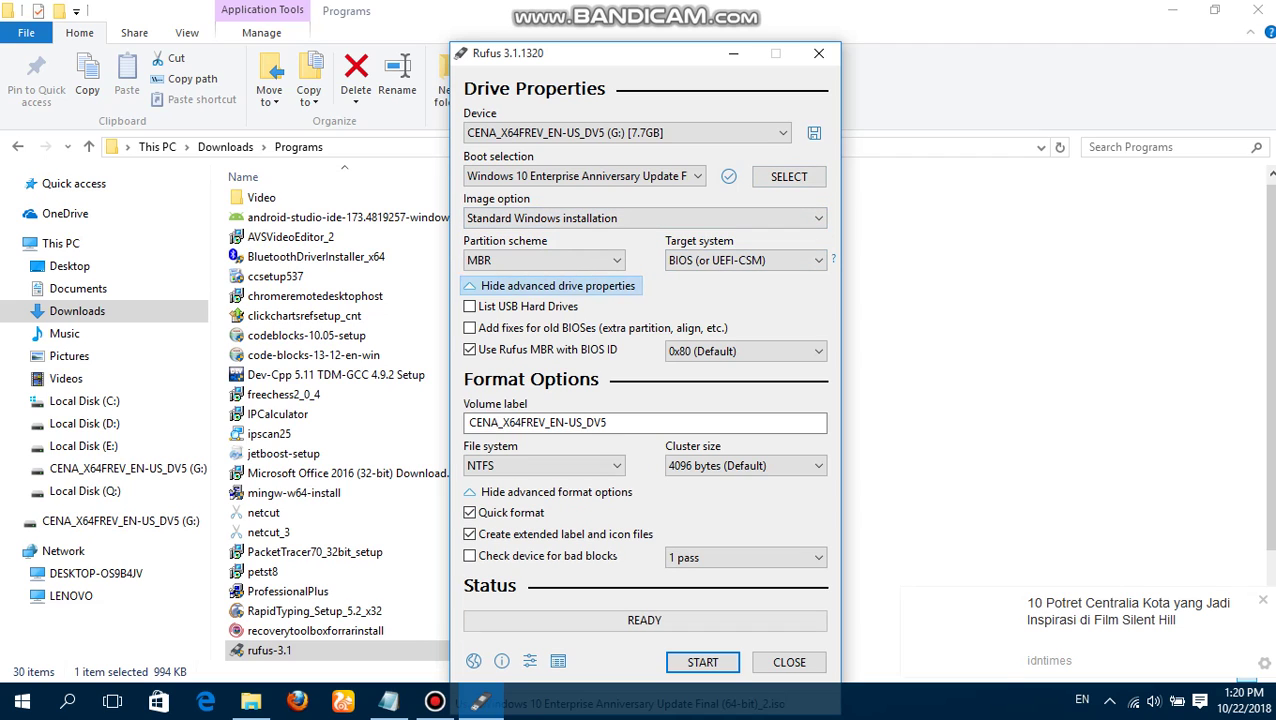
left_click(556, 286)
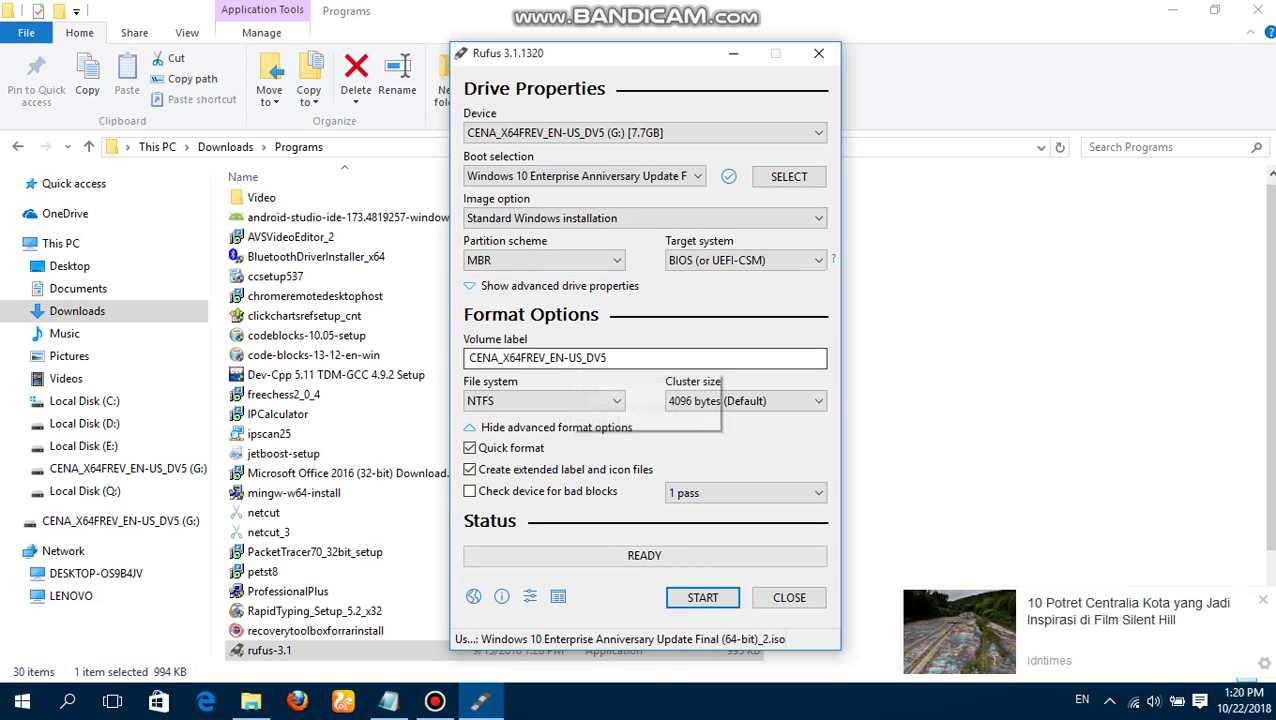
left_click(545, 401)
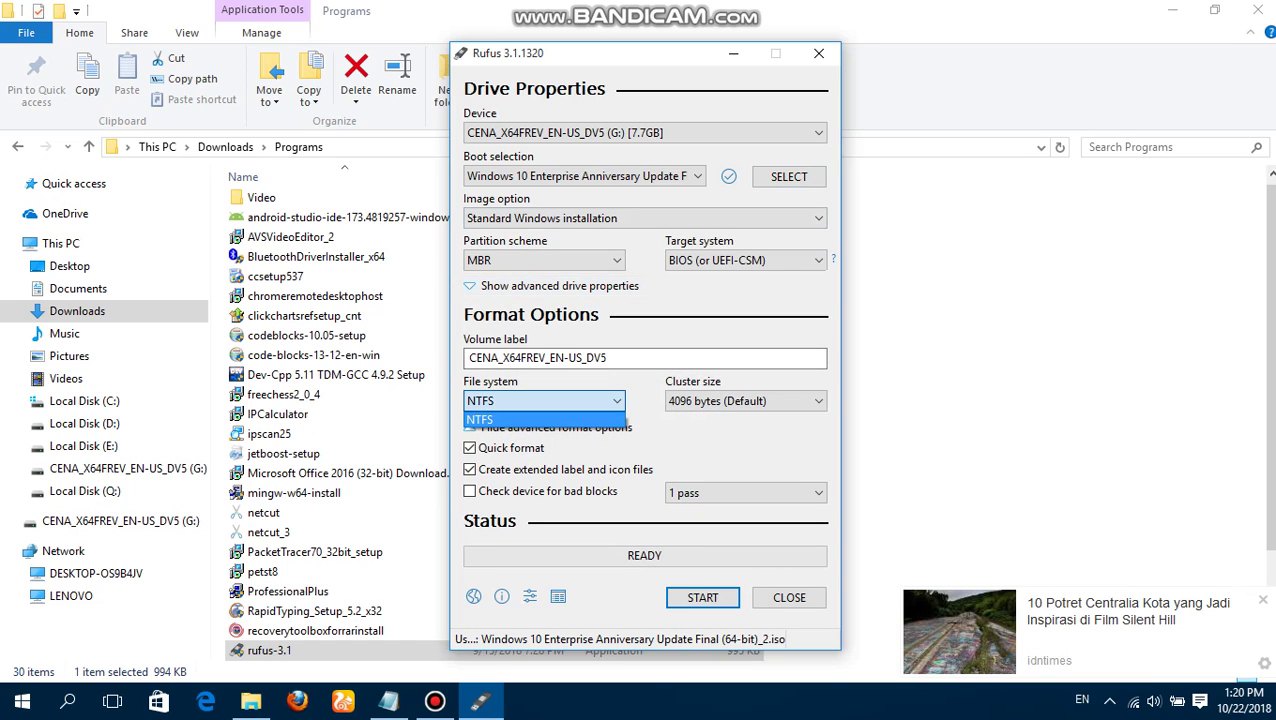
key("Return")
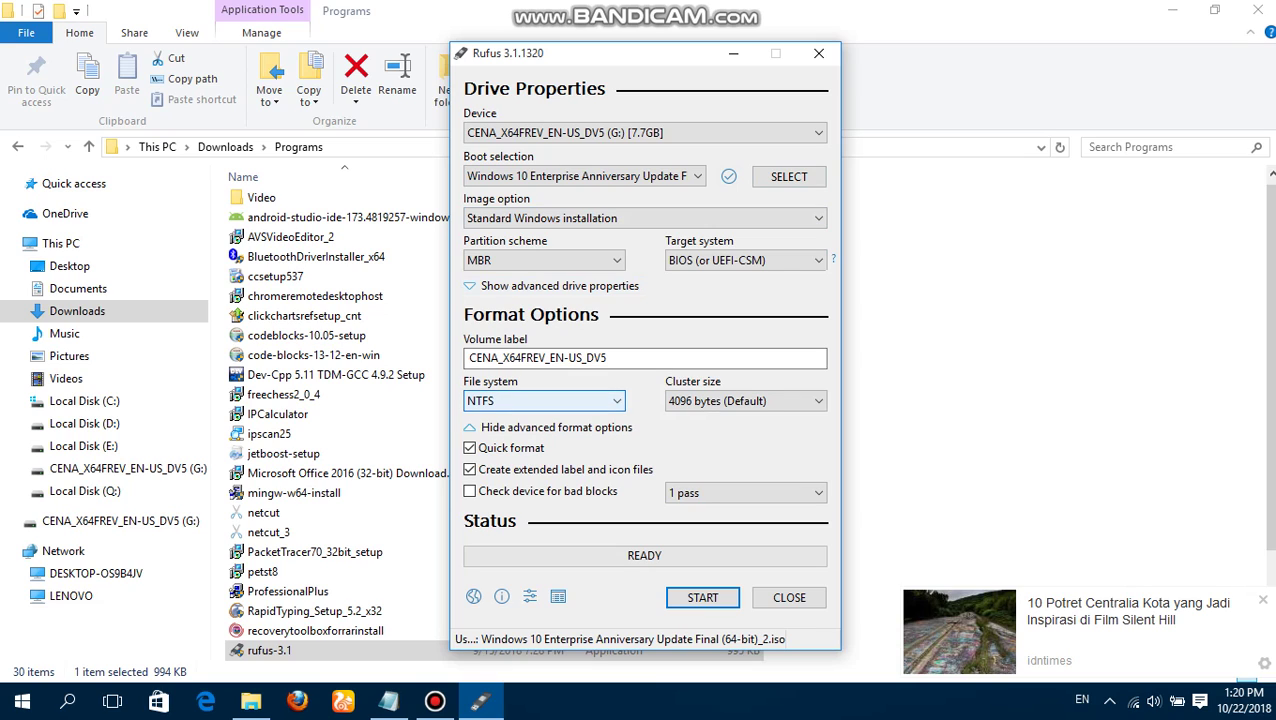
Set the bad-block check to 2 passes and start creating the bootable drive.
key("Tab")
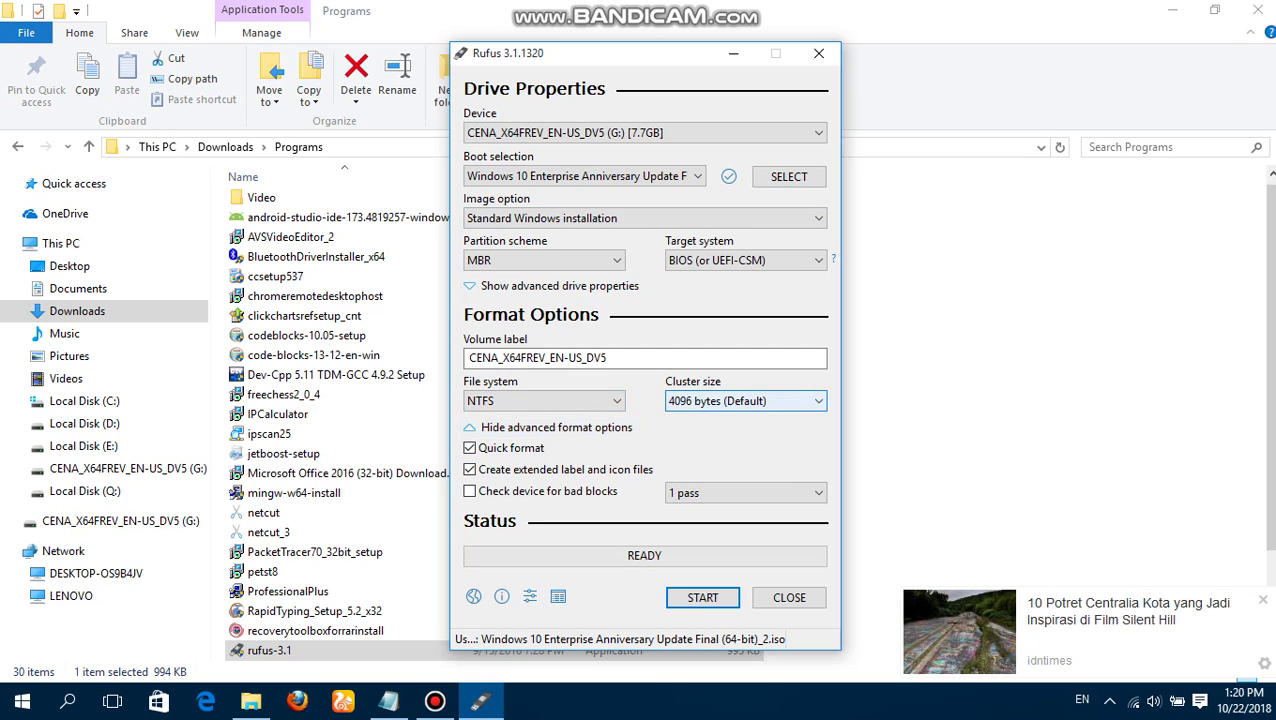
key("Tab")
key("Tab")
key("Tab")
key("alt+Down")
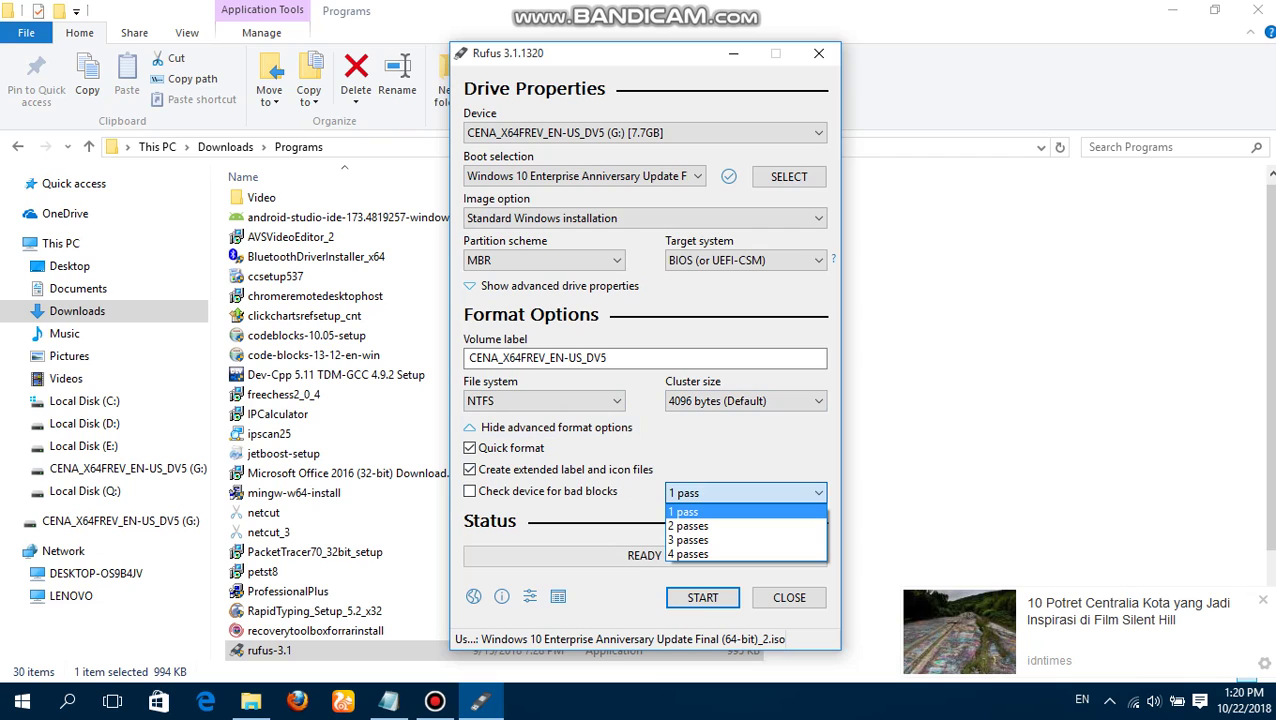
key("Down")
key("Return")
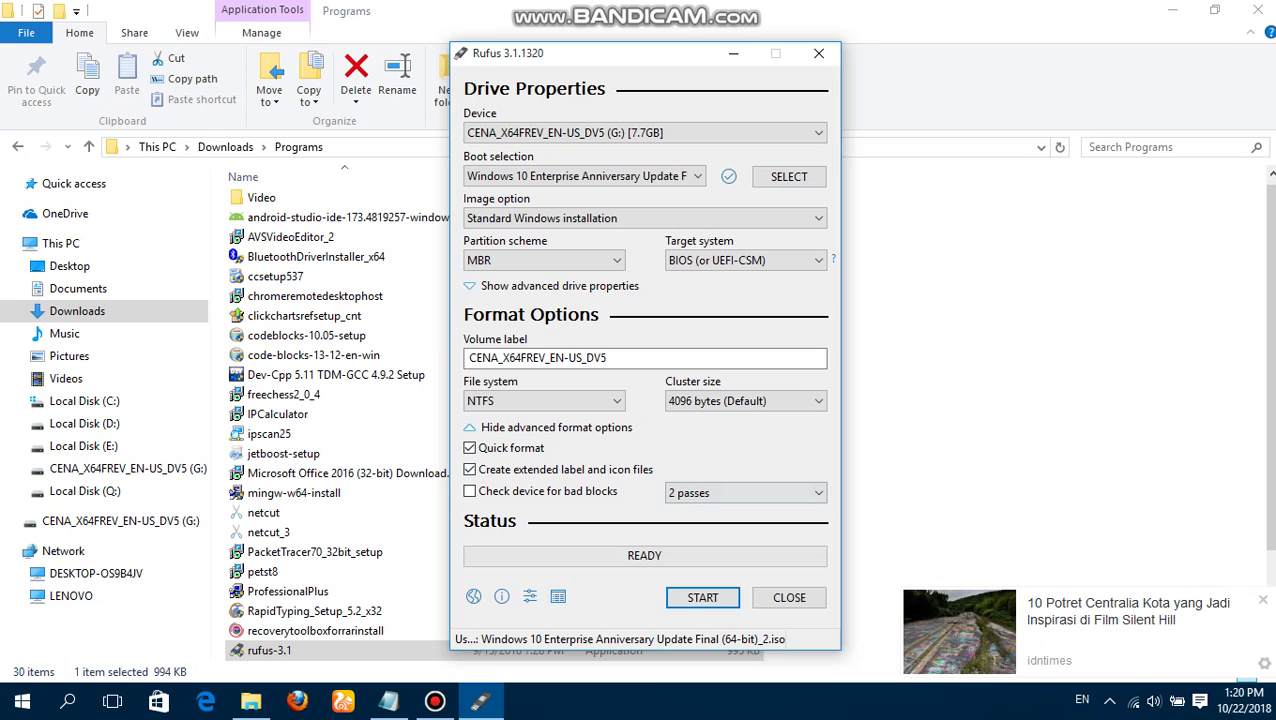
key("Return")
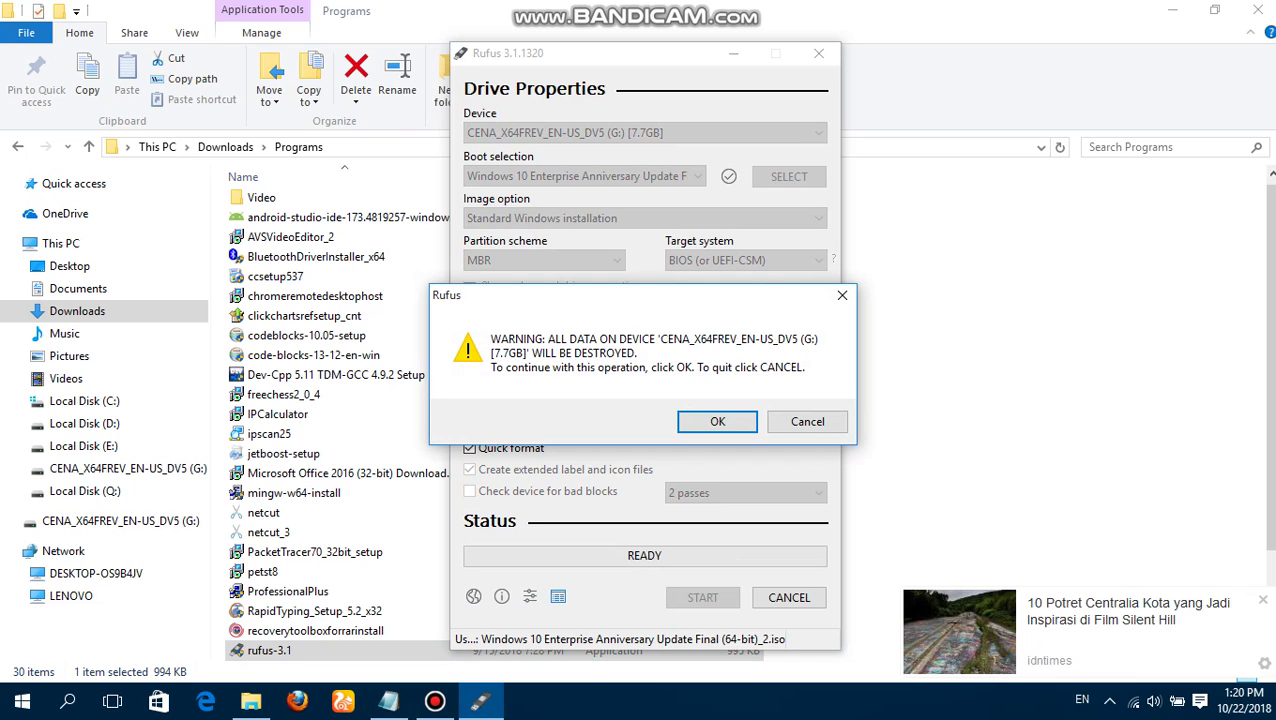
Switch to the Notepad notes and highlight instruction 2 about using an empty flash drive, then return to Rufus.
left_click(388, 700)
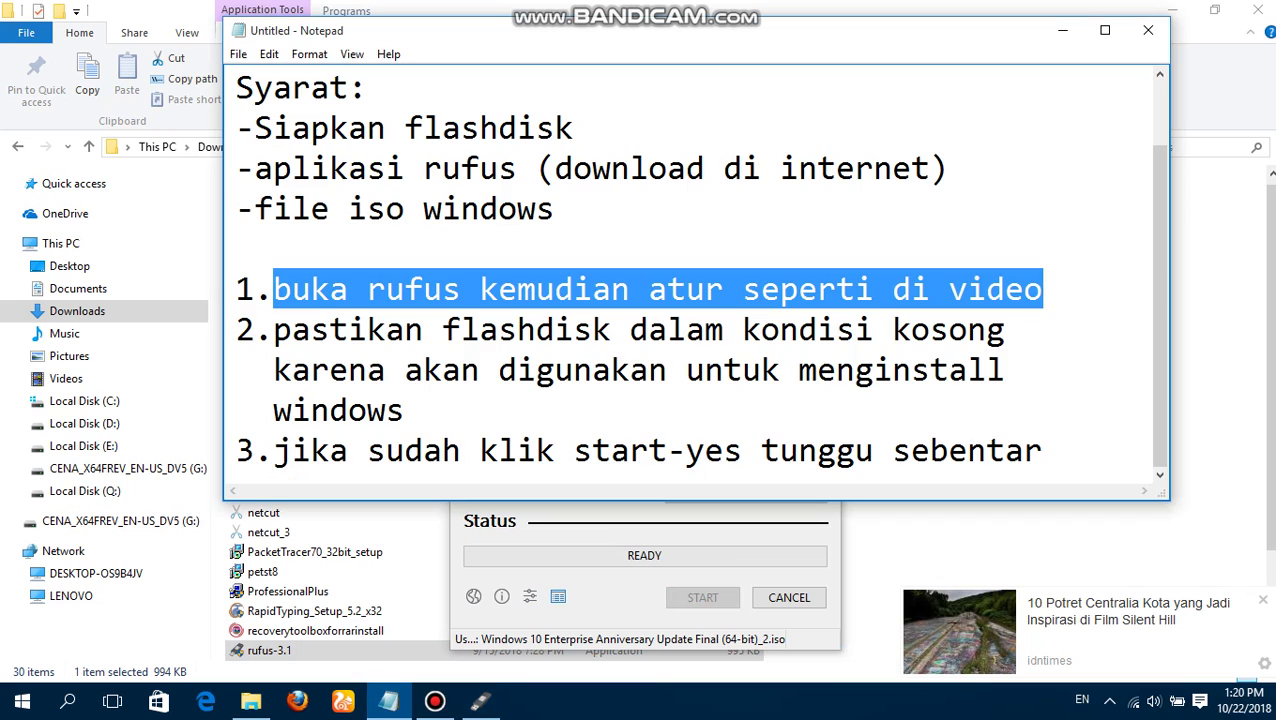
left_click_drag(273, 329, 404, 410)
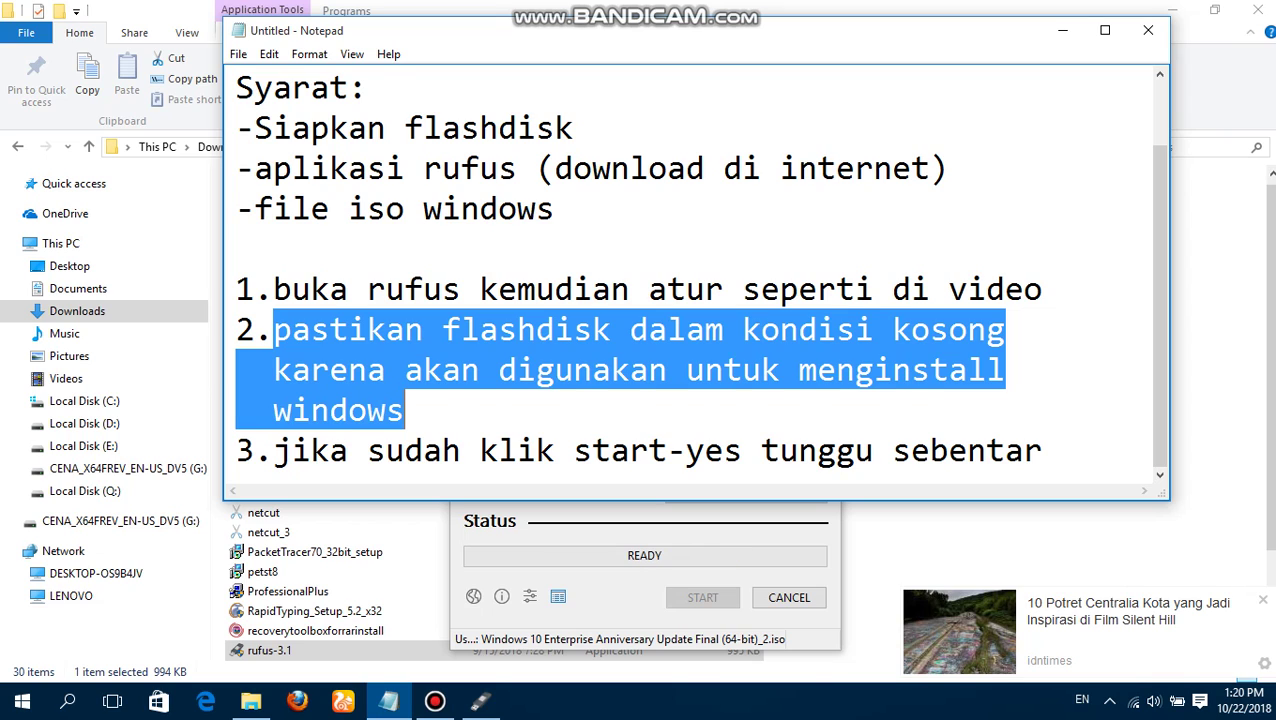
left_click(404, 410)
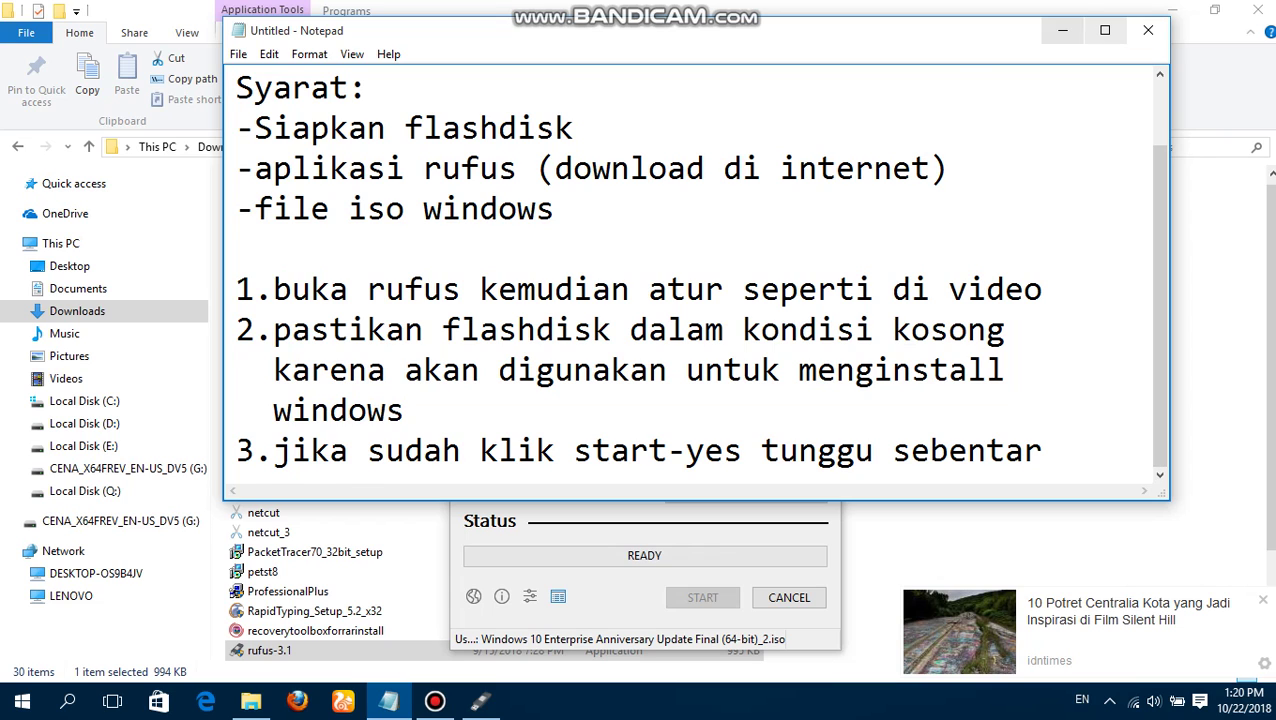
left_click(1062, 30)
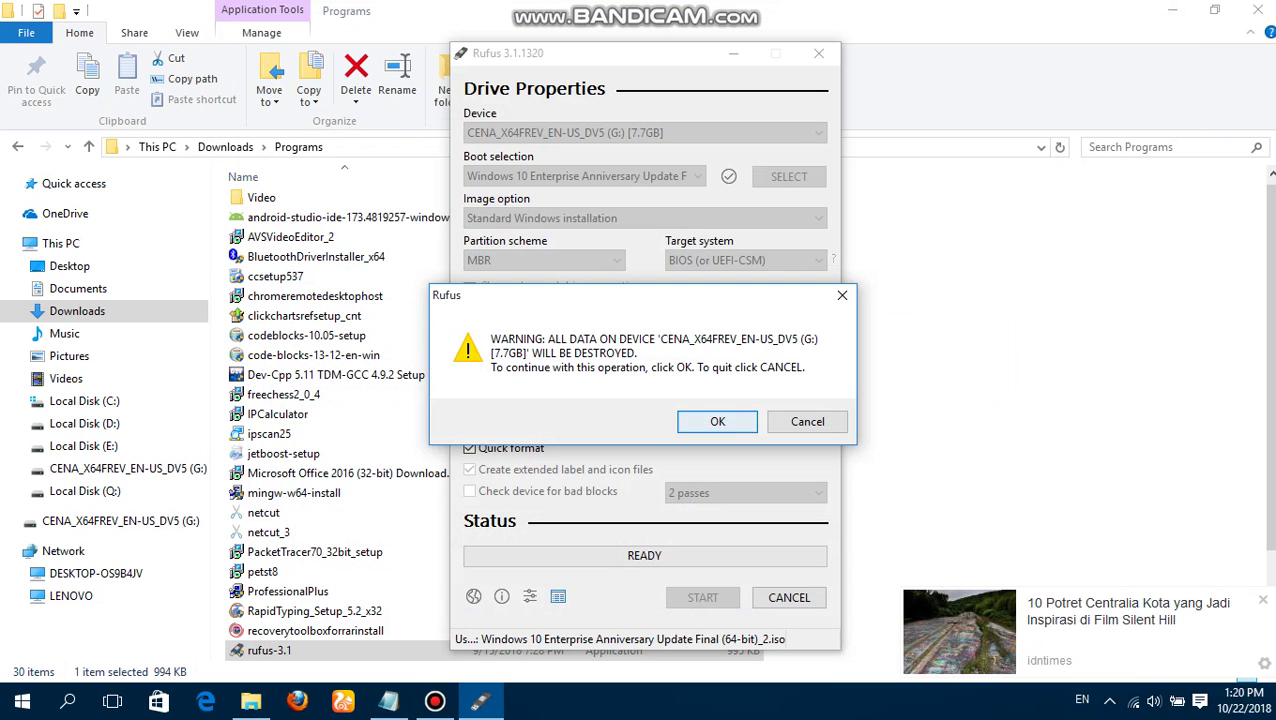
Edit instruction 3 in the Notepad notes to read "jika sudah klik start-ok tunggu sebentar".
left_click(388, 701)
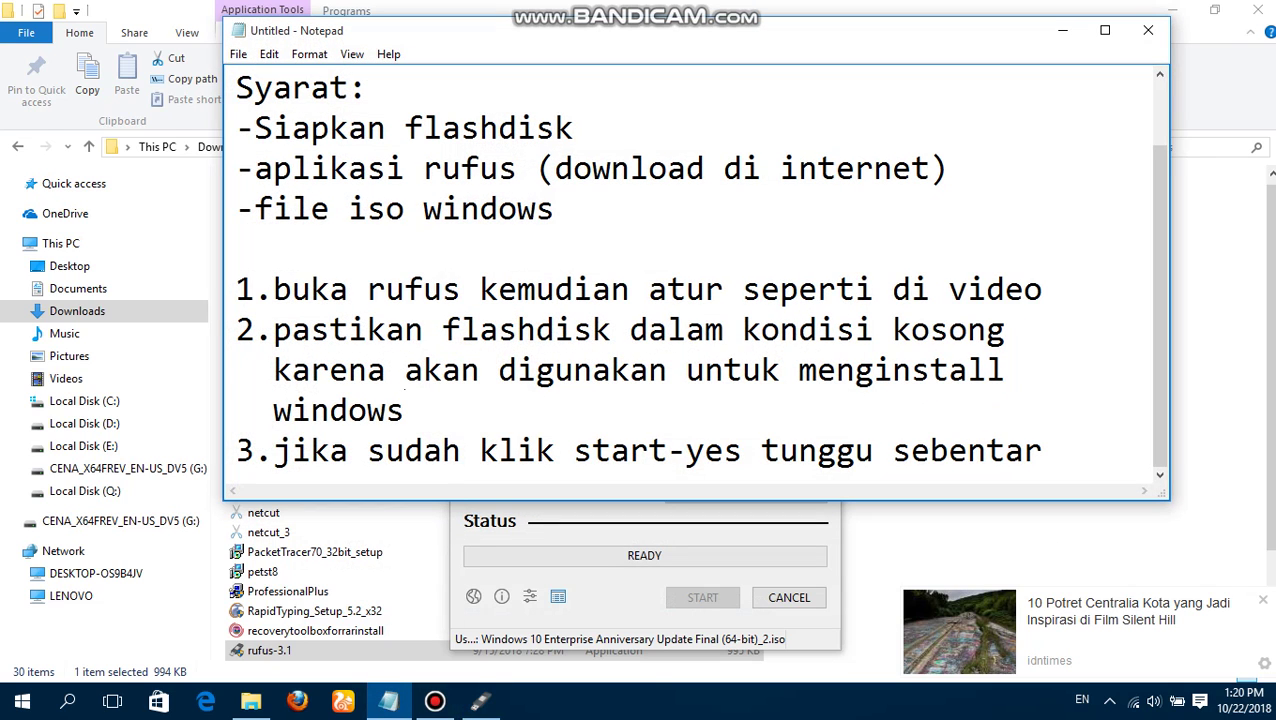
key("BackSpace")
key("BackSpace")
key("BackSpace")
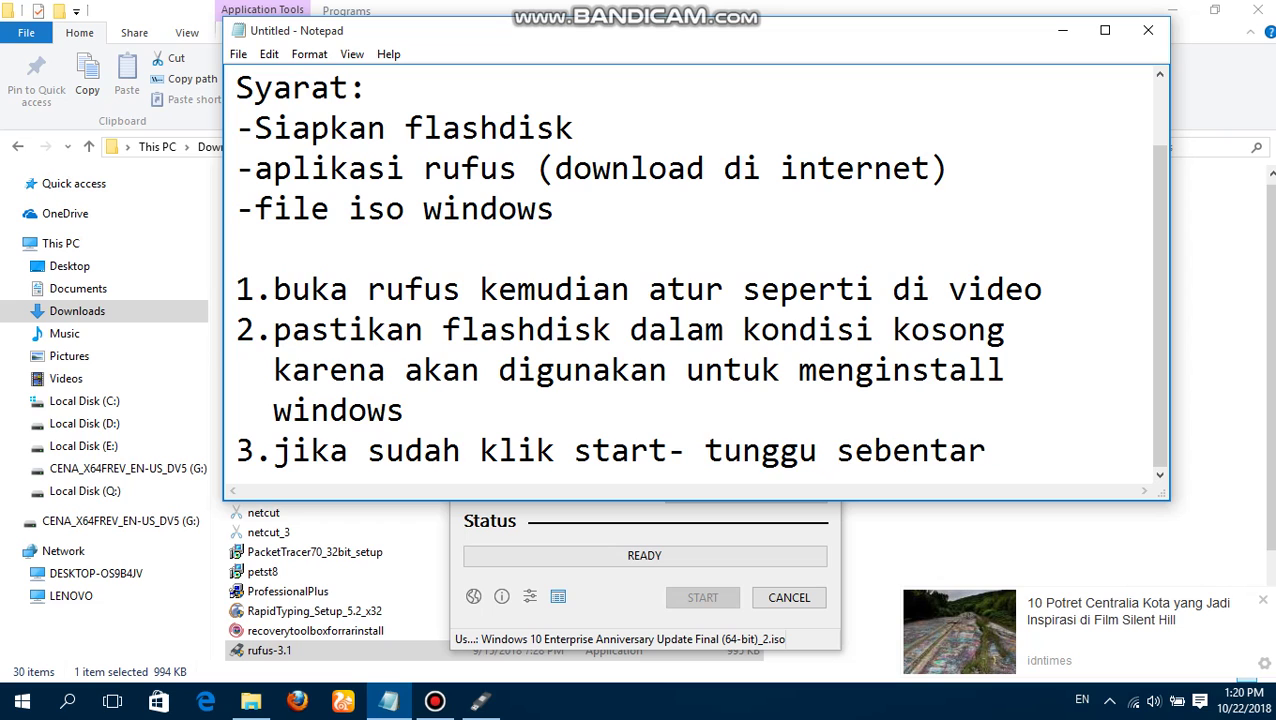
type("ok")
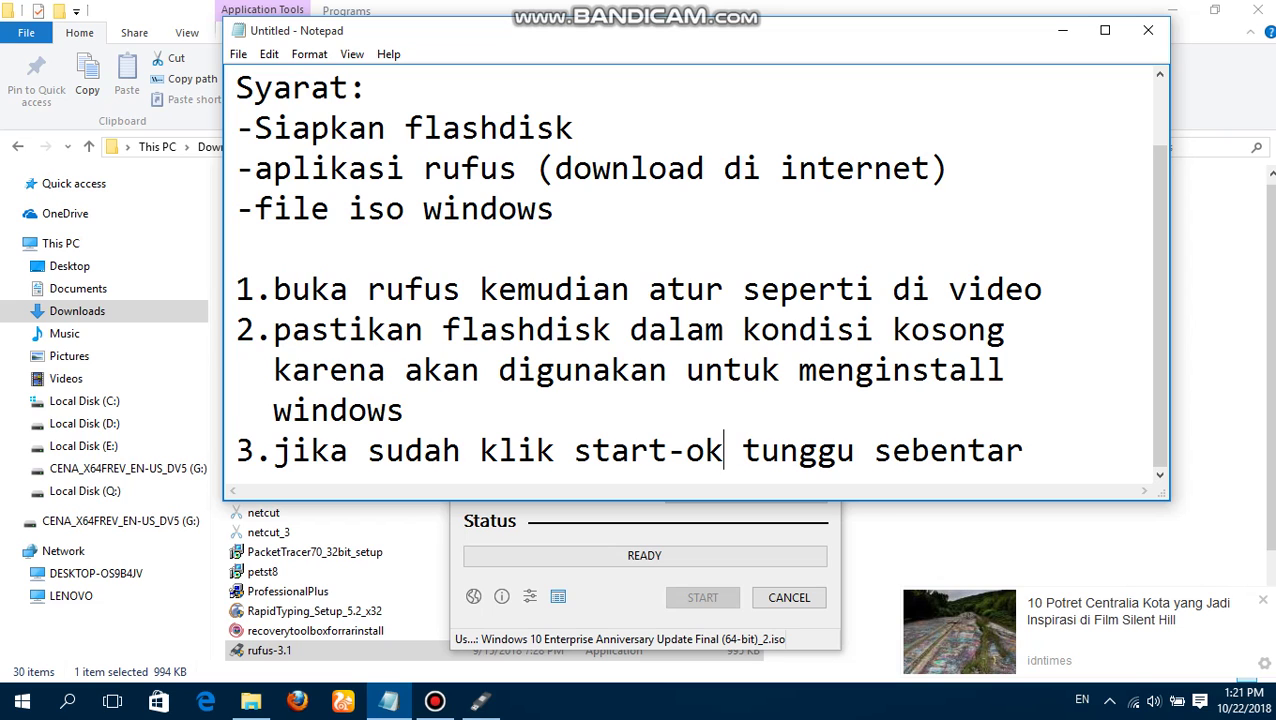
Return to Rufus and confirm erasing all data on the G: flash drive to begin writing it.
left_click(1062, 30)
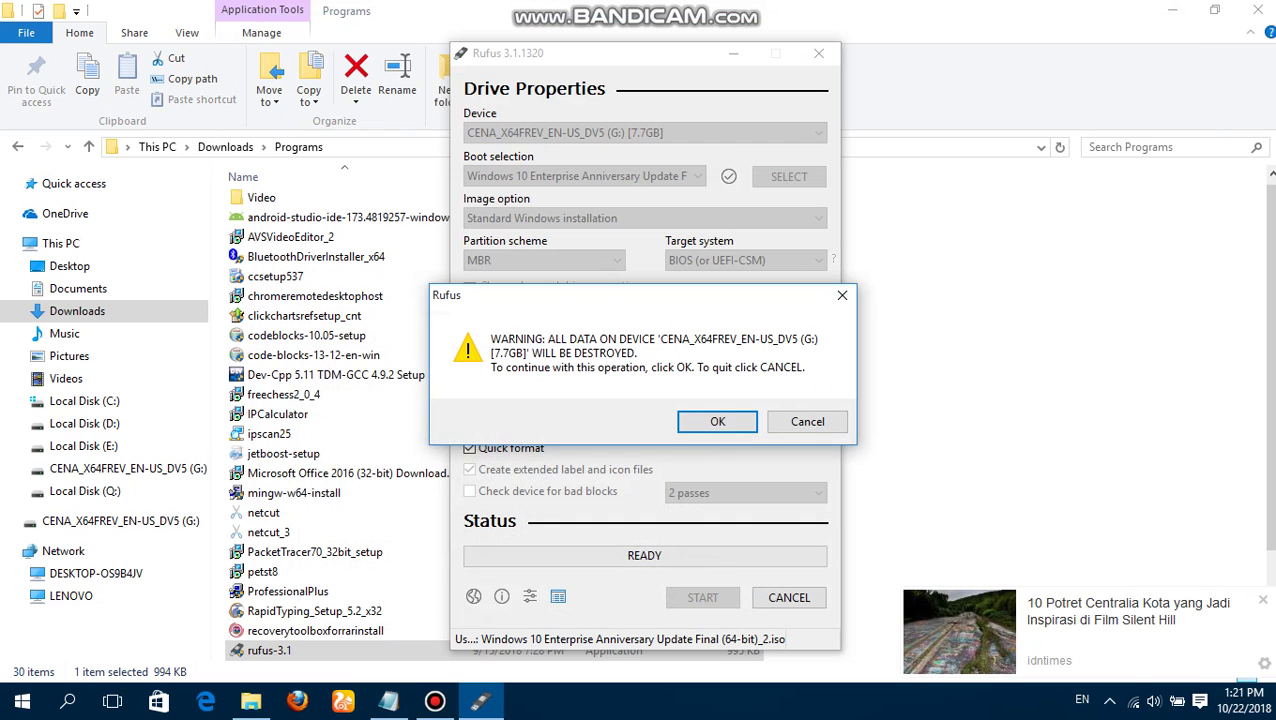
left_click(717, 421)
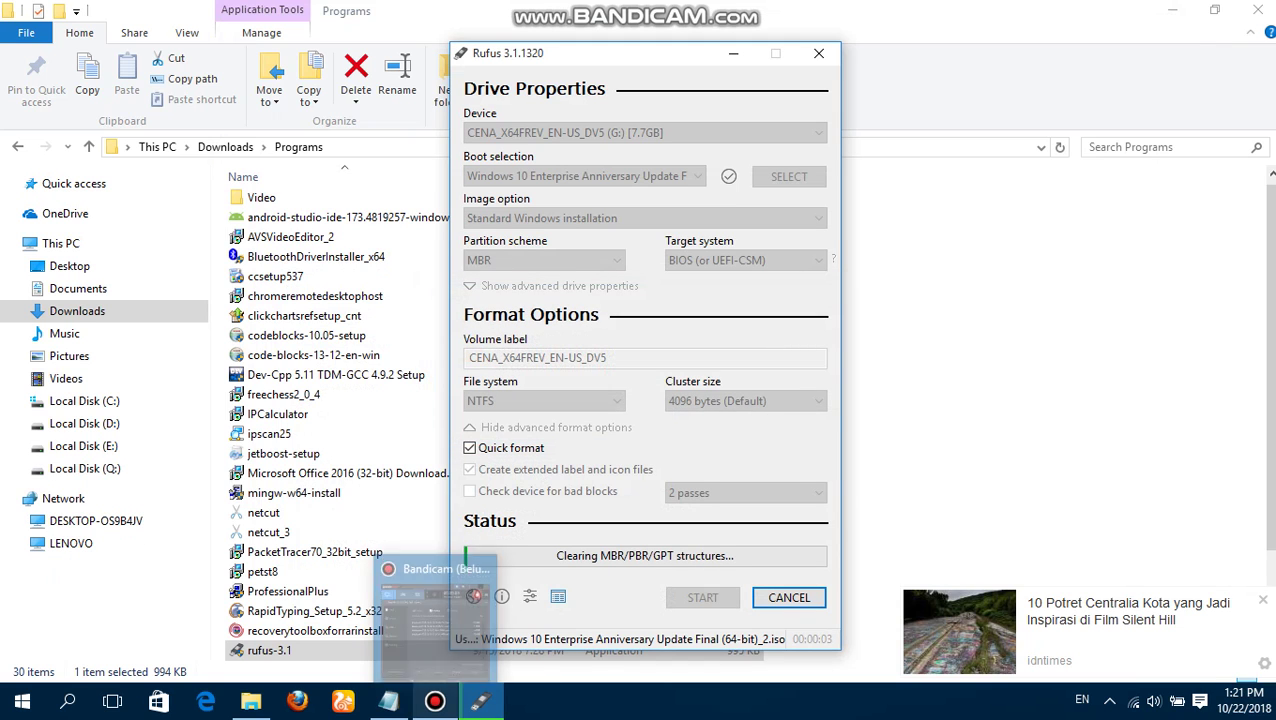
Highlight "tunggu sebentar" in instruction 3 of the Notepad notes and return to the Rufus progress.
mouse_move(480, 702)
left_click(389, 702)
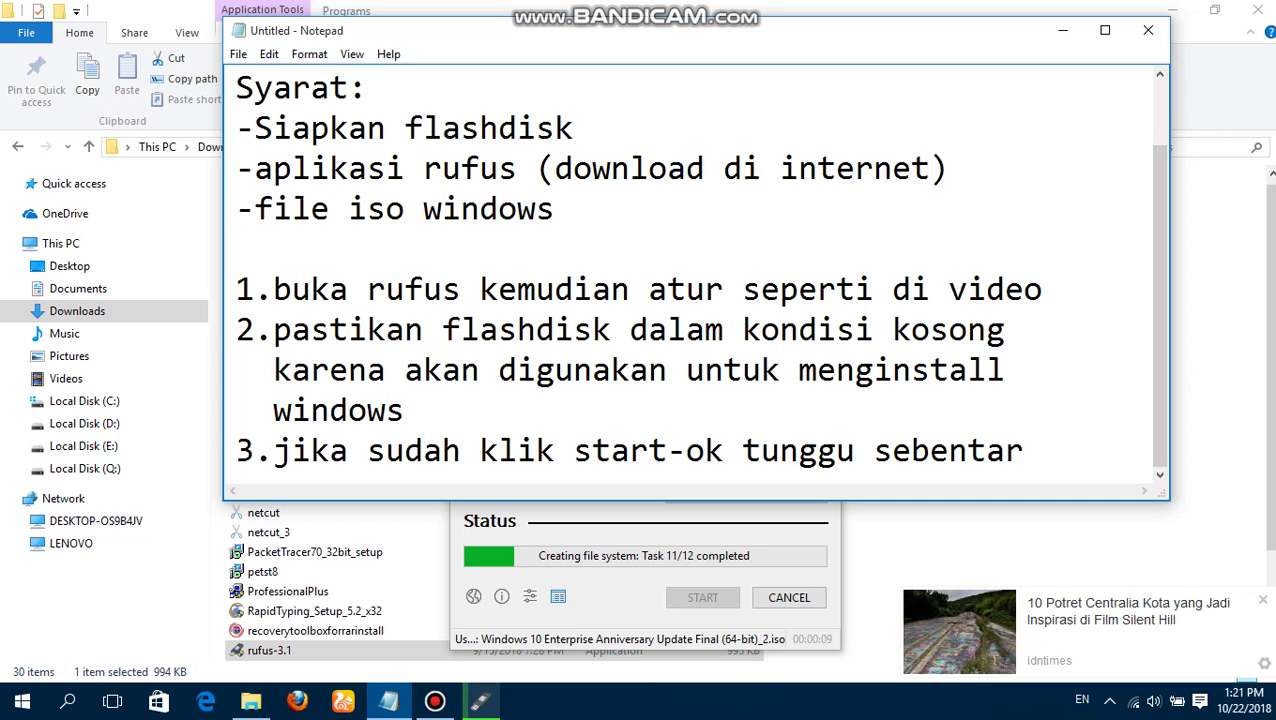
left_click_drag(742, 450, 1024, 450)
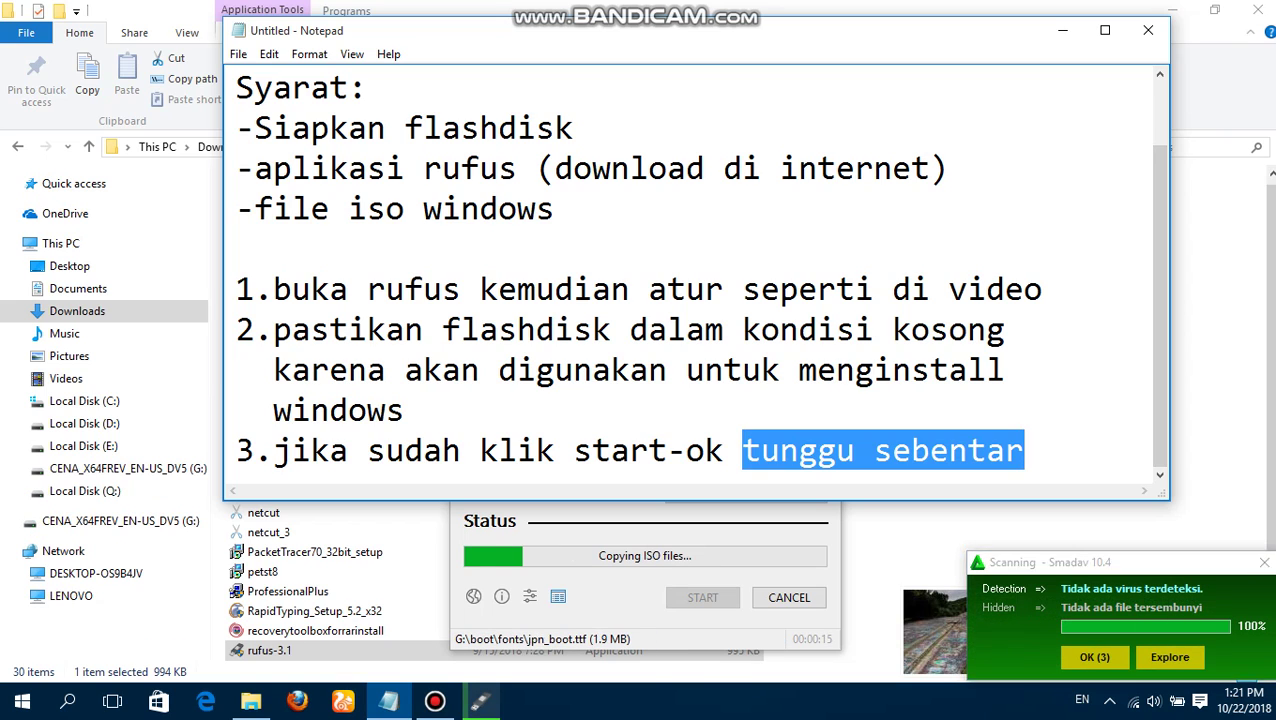
left_click(1024, 450)
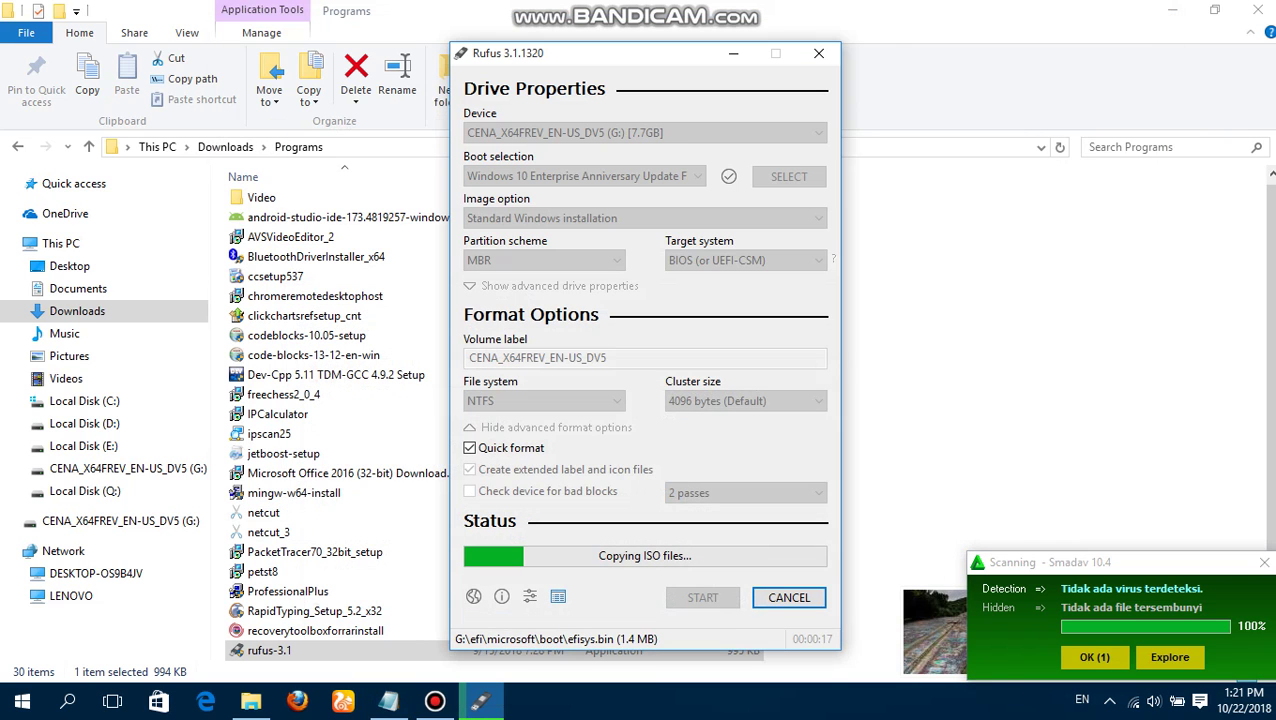
left_click(1062, 30)
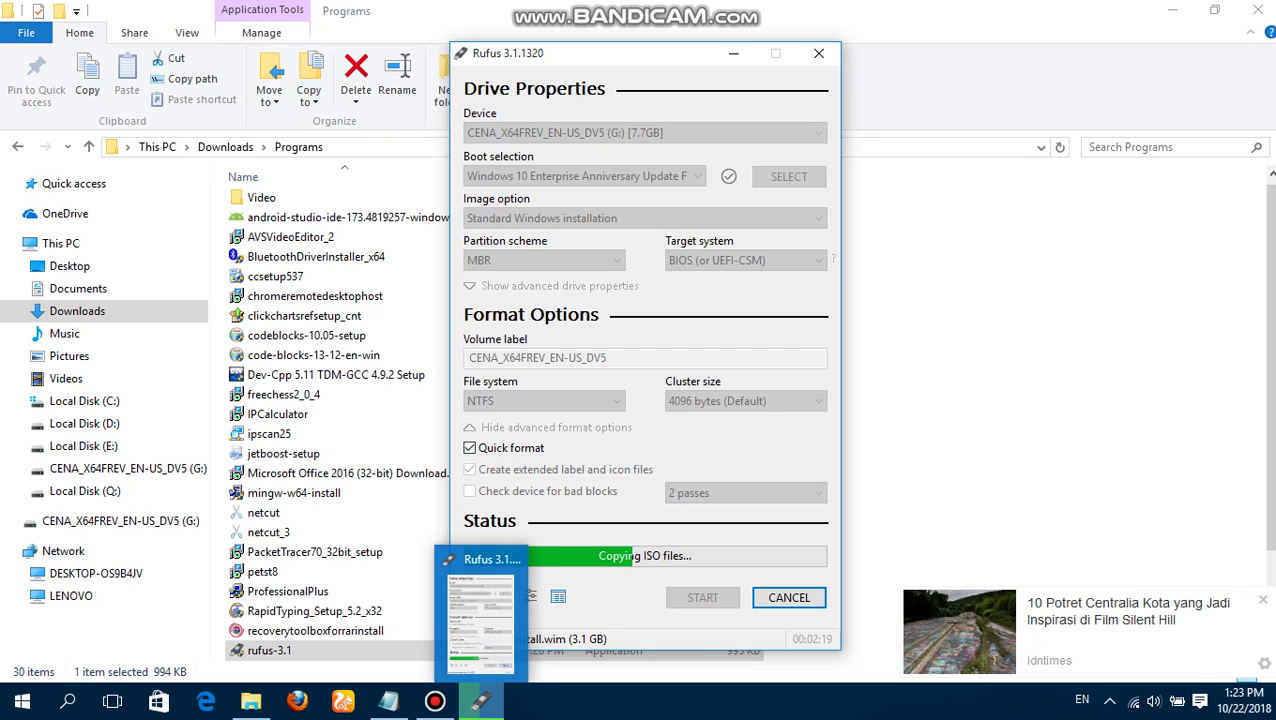
left_click(480, 702)
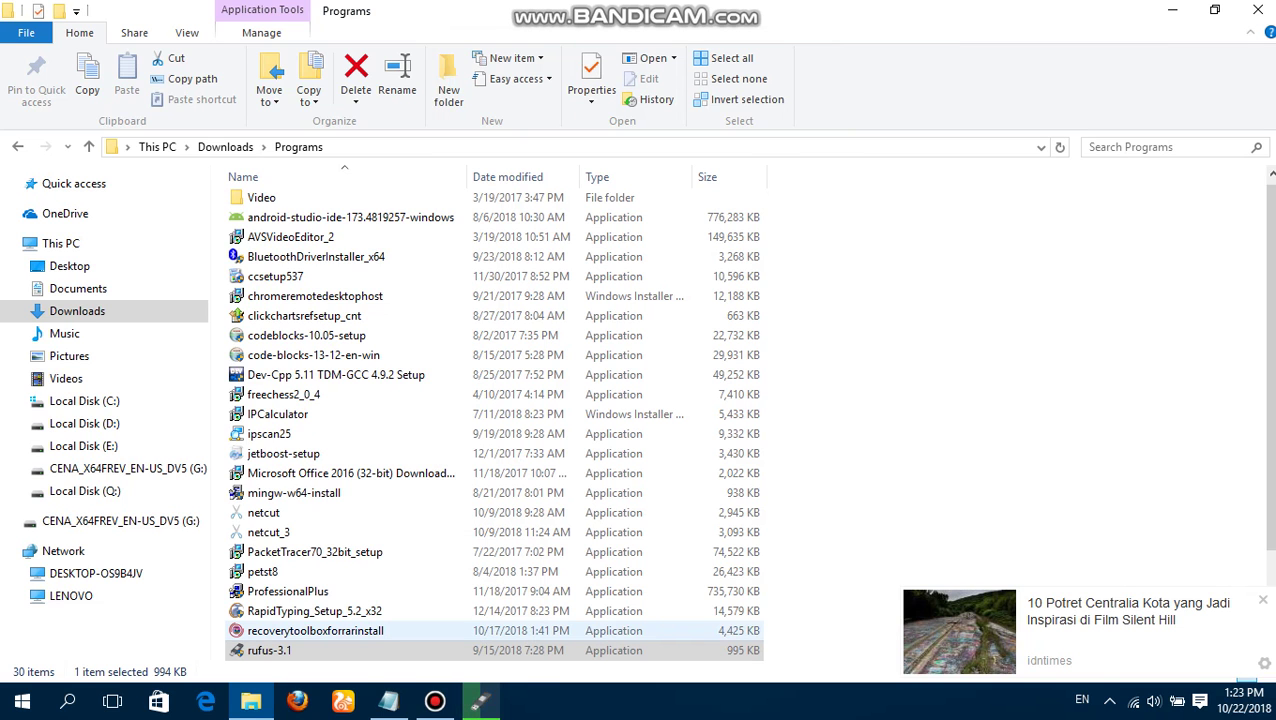
left_click(435, 702)
left_click(480, 702)
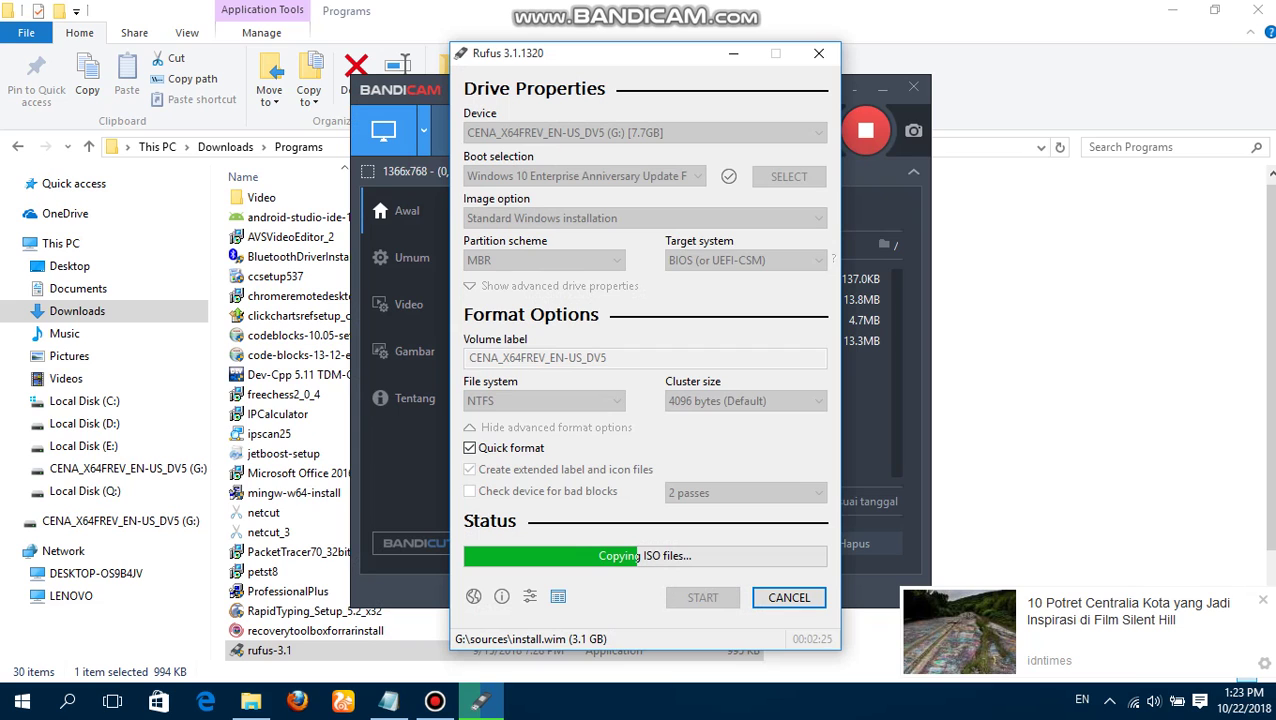
left_click(858, 87)
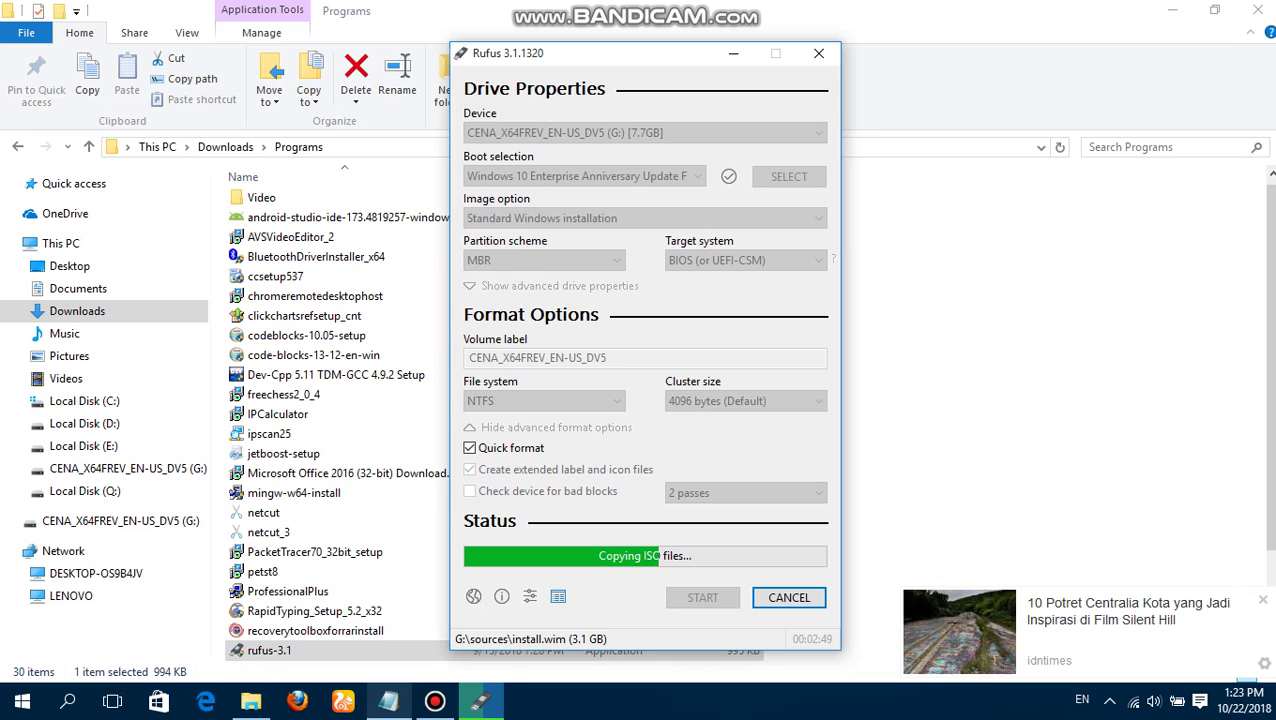
Add the line "4.tunggu sebentar memang agak lama hahahaha" at the end of the Notepad notes and return to Rufus.
left_click(388, 702)
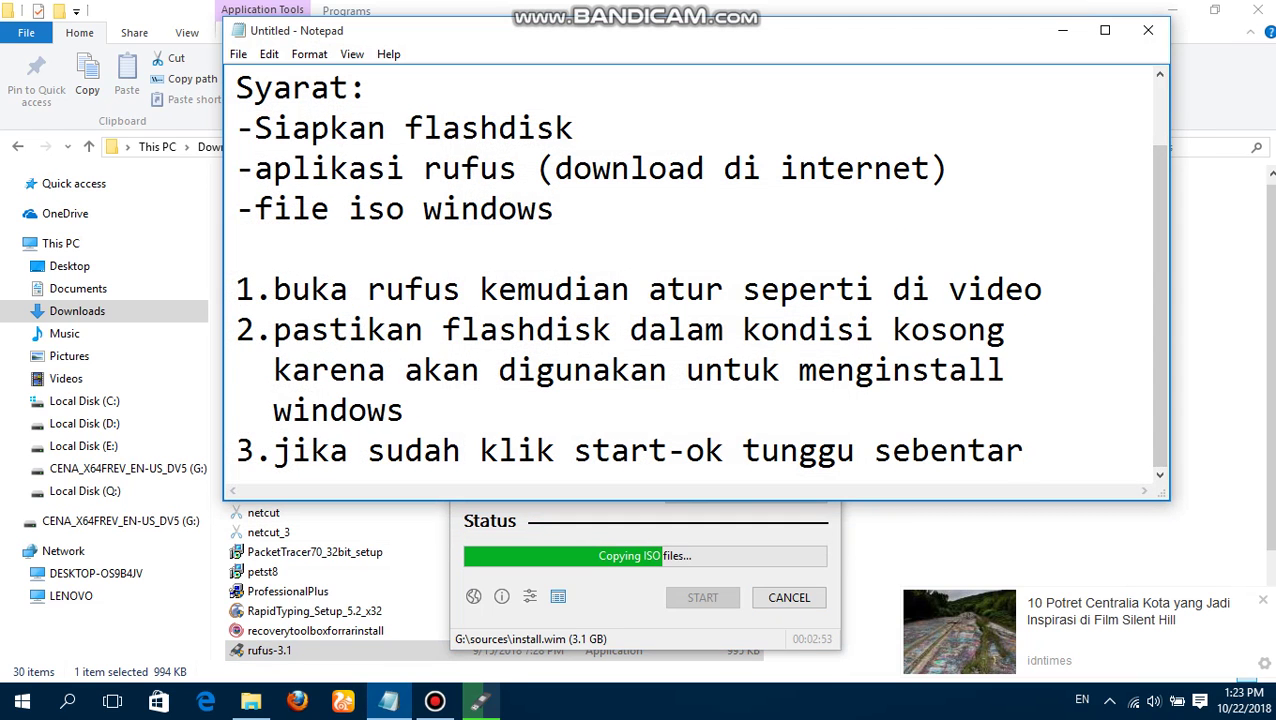
key("Return")
type("4")
key("BackSpace")
type(".tunggu sebentar memang agak lama")
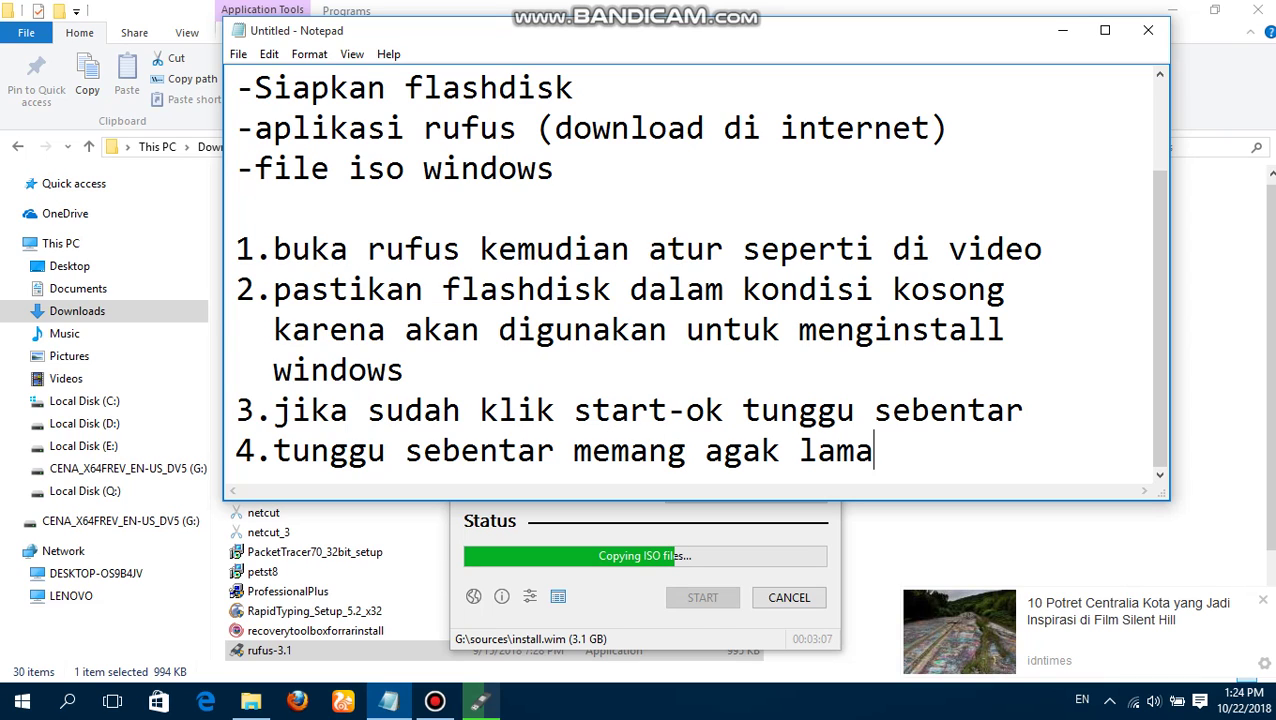
type(" hahahaha")
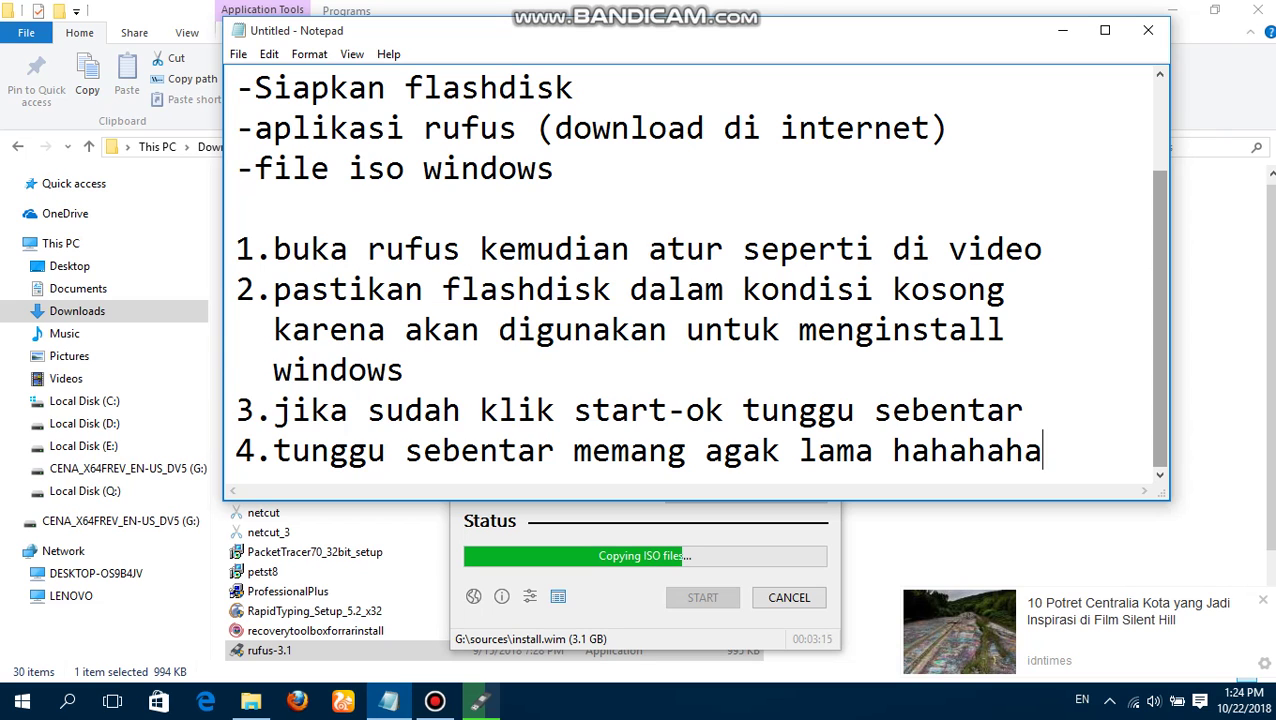
key("alt+Tab")
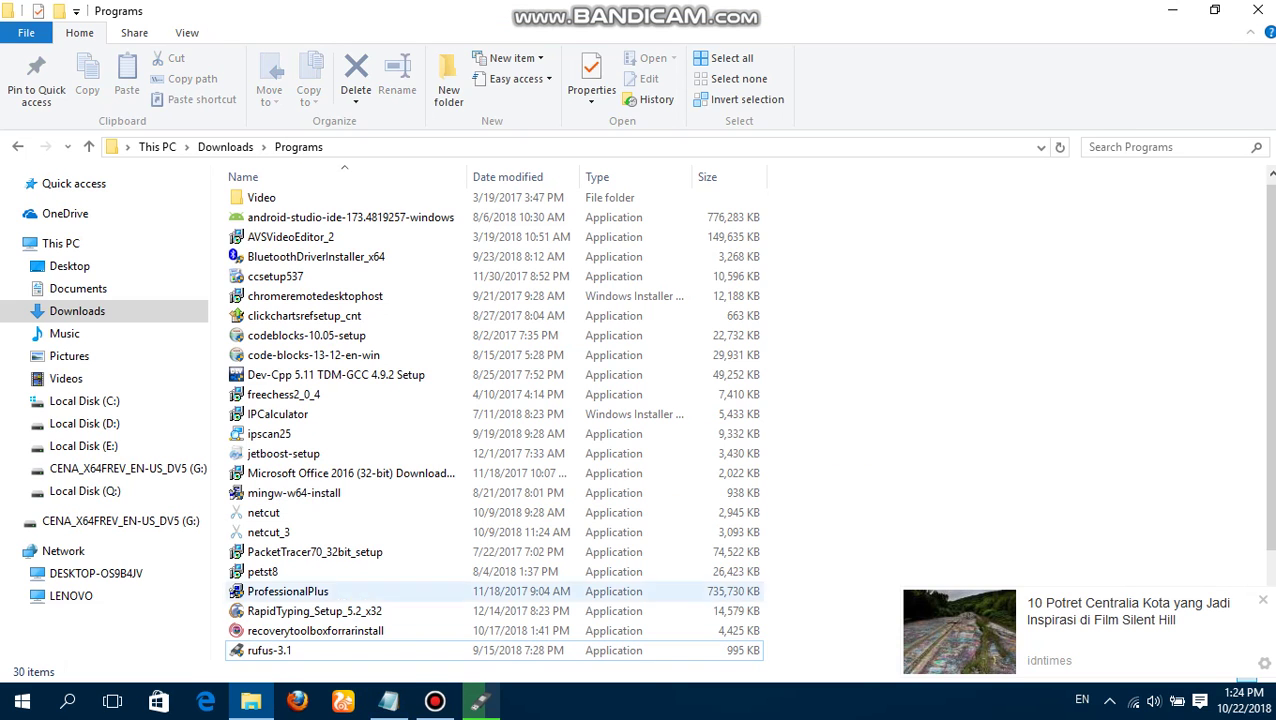
left_click(479, 701)
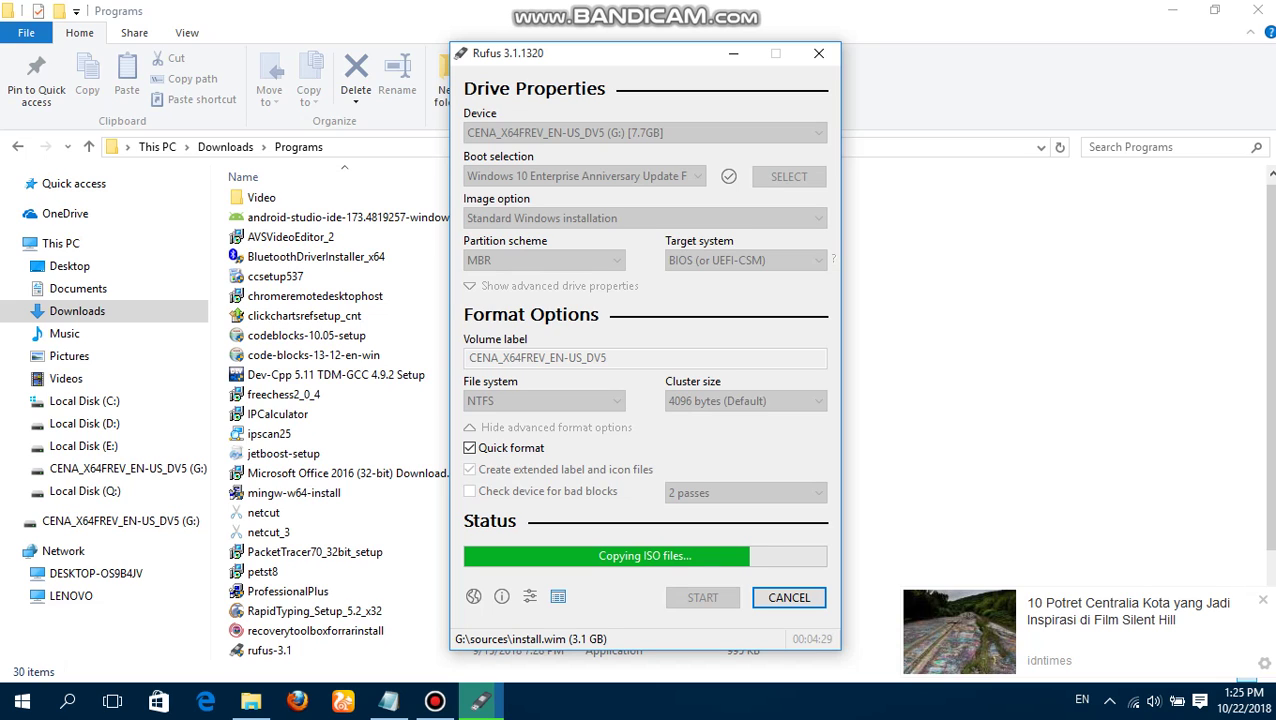
Highlight the text of instruction 4 in the Notepad notes, and check the copying progress in Rufus.
left_click(480, 701)
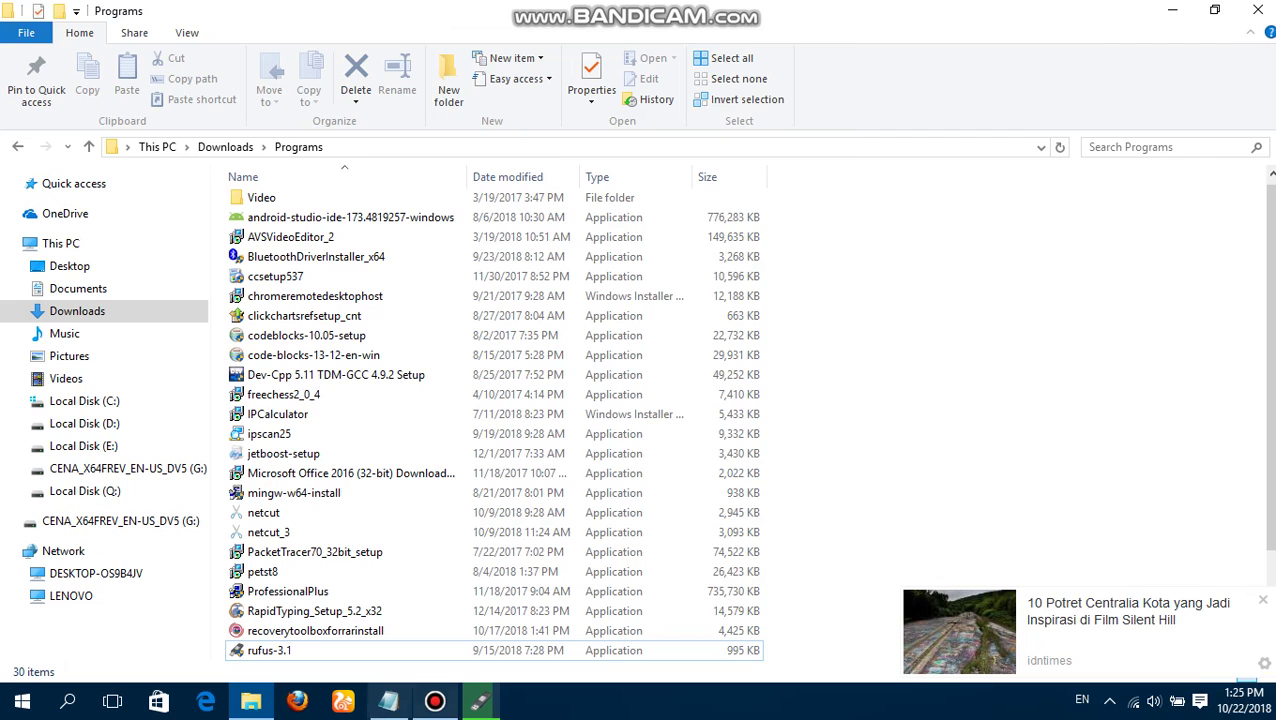
left_click(389, 701)
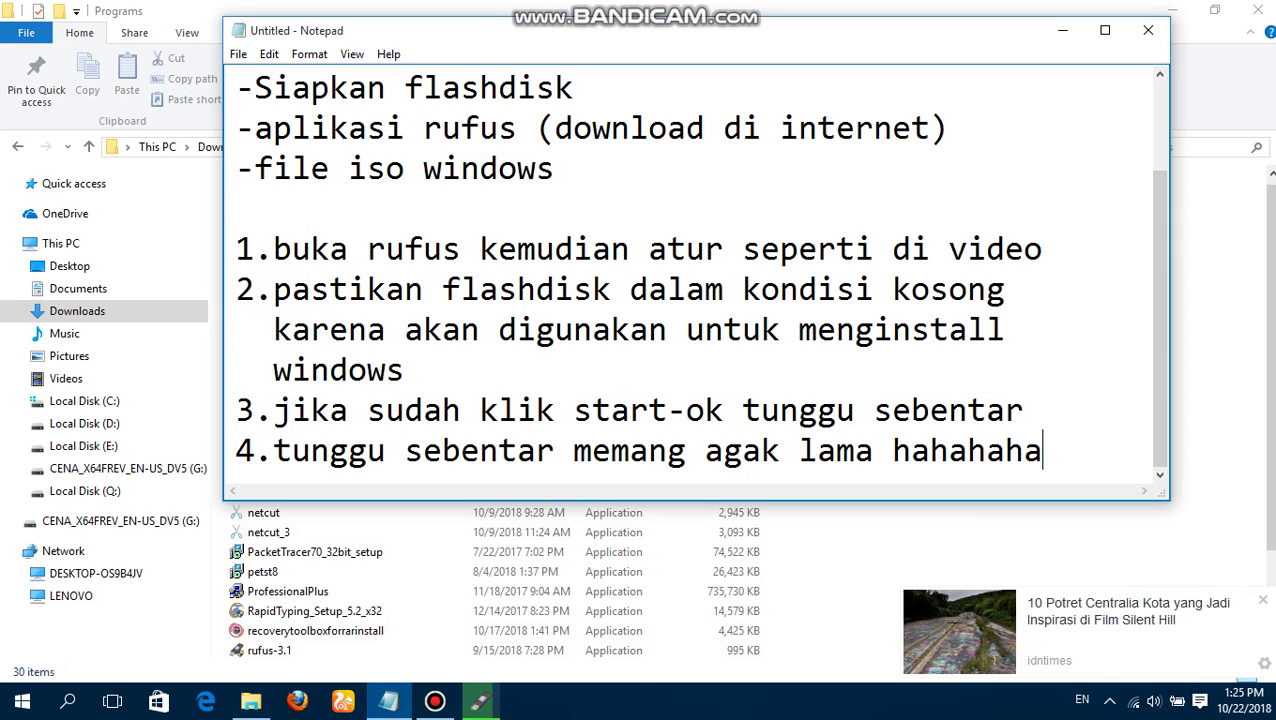
key("shift+Left")
key("shift+Left")
key("shift+Left")
key("shift+Left")
key("shift+Left")
key("shift+Left")
key("shift+Left")
key("shift+Left")
key("shift+Left")
key("shift+Left")
key("shift+Left")
key("shift+Left")
key("shift+Left")
key("shift+Left")
key("shift+Left")
key("shift+Left")
key("shift+Left")
key("shift+Left")
key("shift+Left")
key("shift+Left")
key("shift+Left")
key("shift+Left")
key("shift+Left")
key("shift+Left")
key("shift+Left")
key("shift+Left")
key("shift+Left")
key("shift+Left")
key("shift+Left")
key("shift+Left")
key("shift+Left")
key("shift+Left")
key("shift+Left")
key("shift+Left")
key("shift+Left")
key("shift+Left")
key("shift+Left")
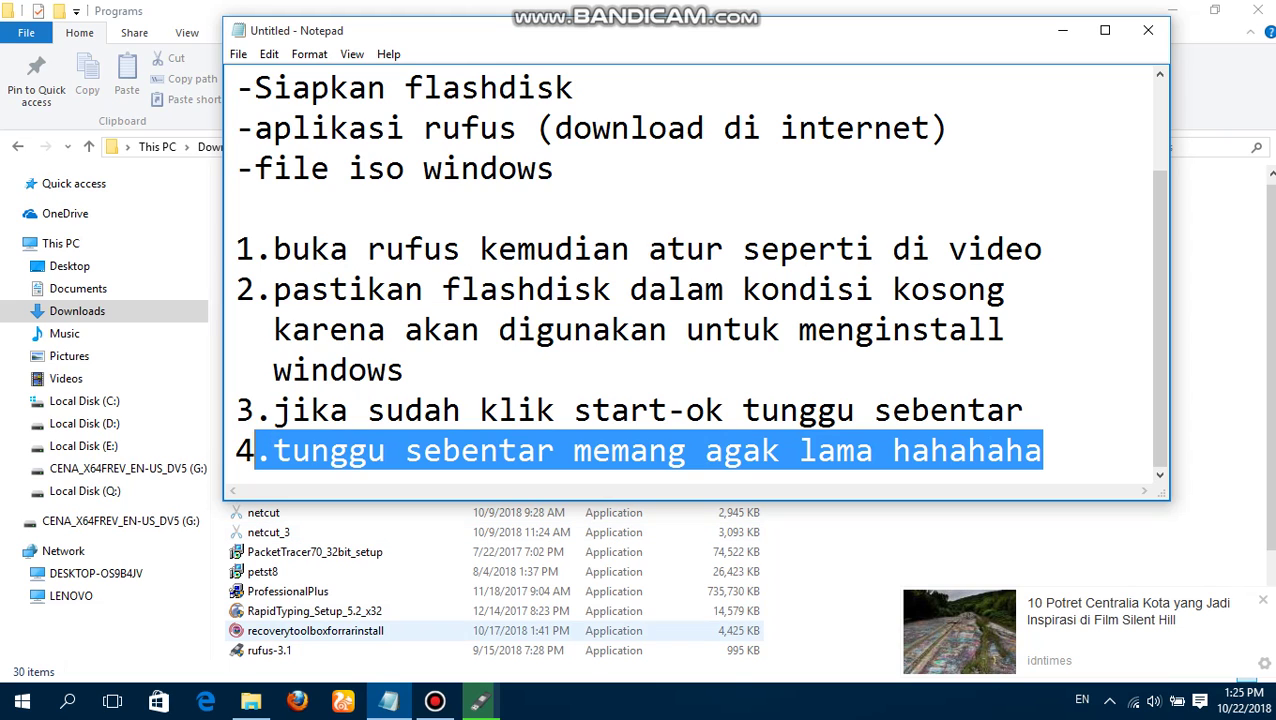
left_click(480, 702)
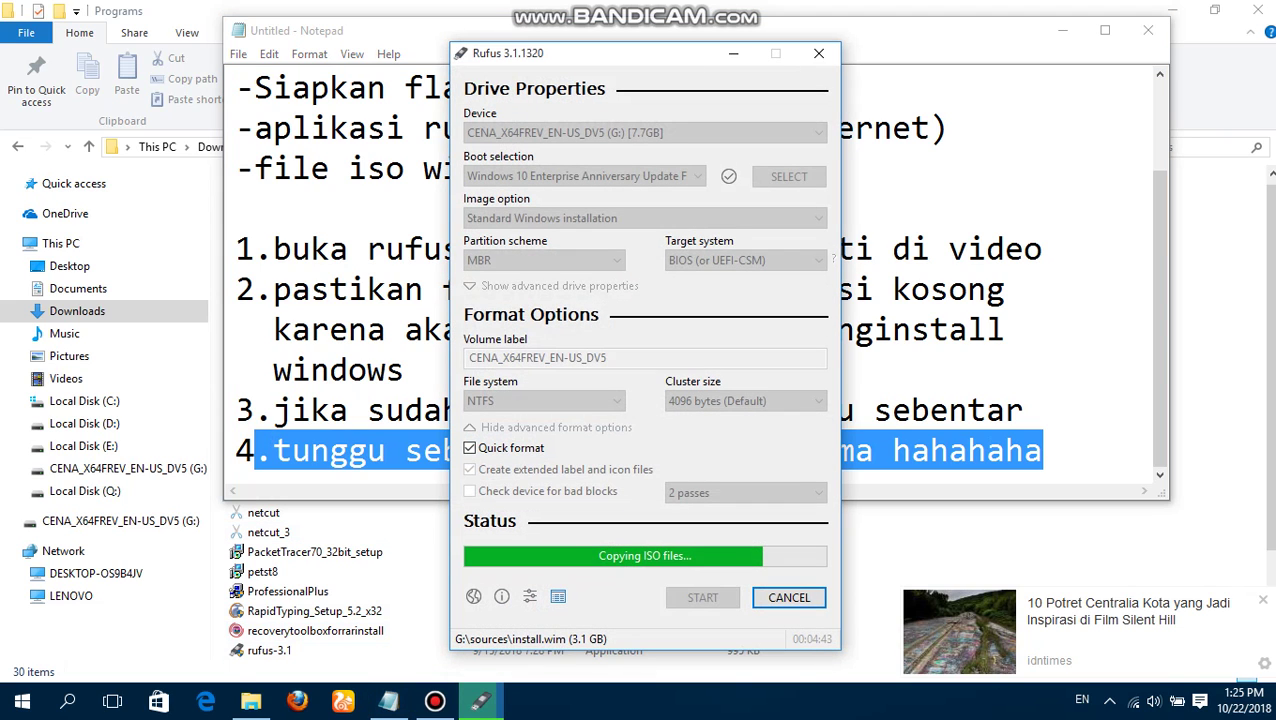